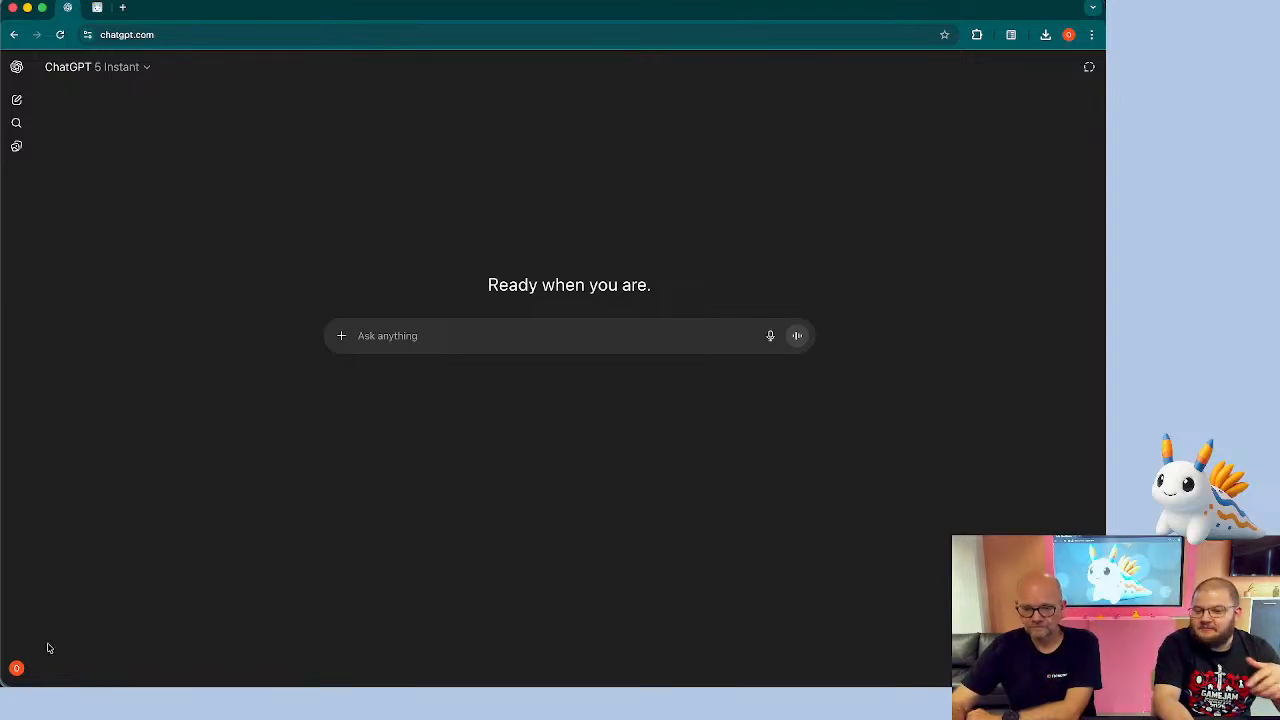
Open settings and turn on Developer mode in the connectors' advanced settings
click(17, 668)
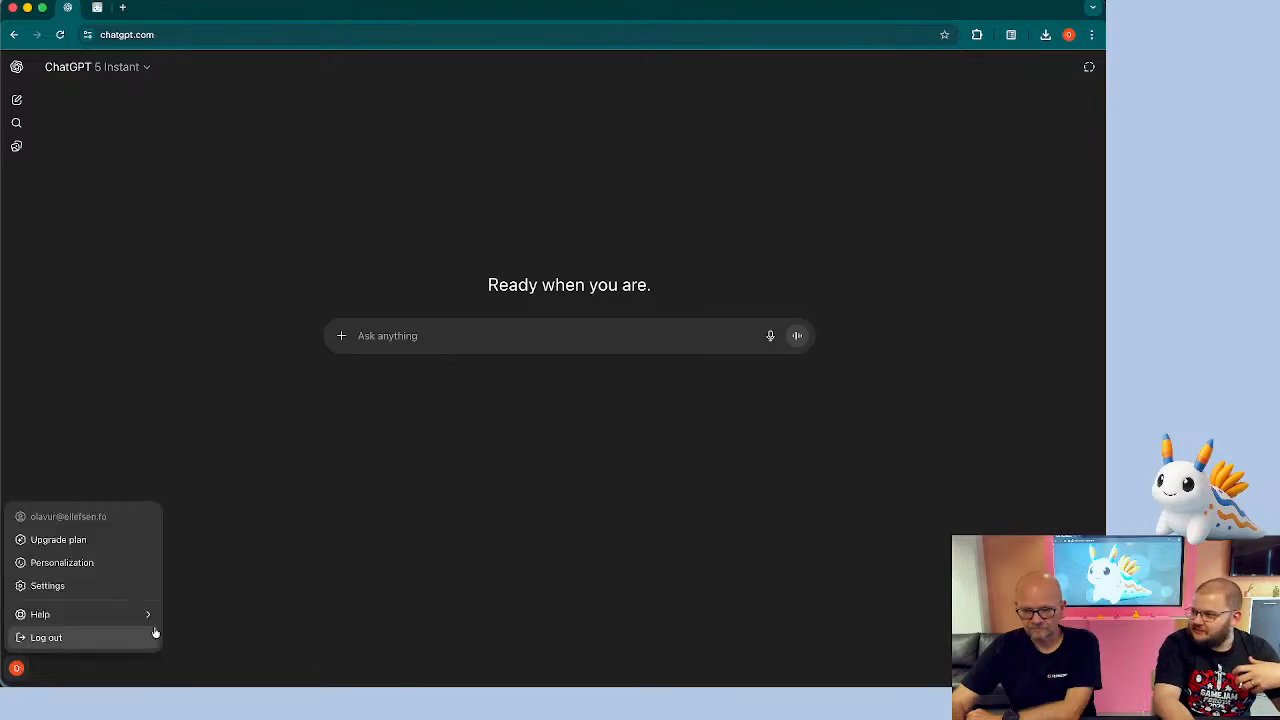
click(62, 588)
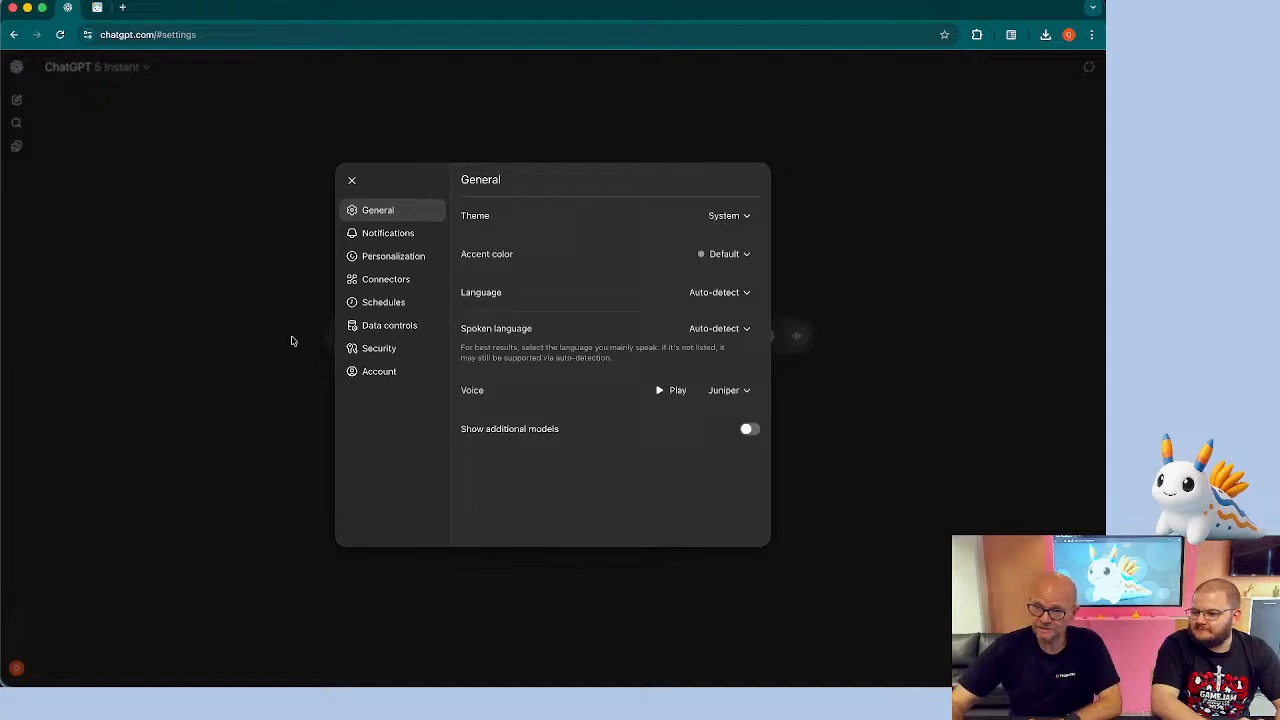
click(394, 284)
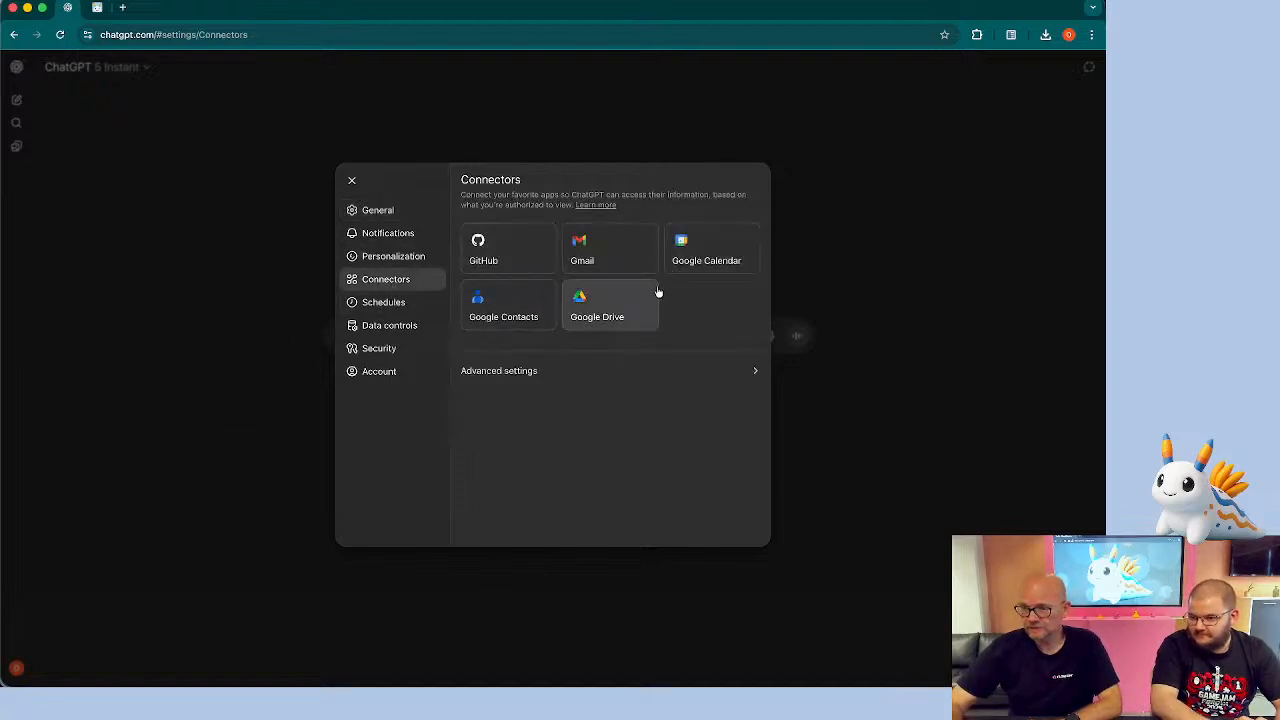
click(522, 376)
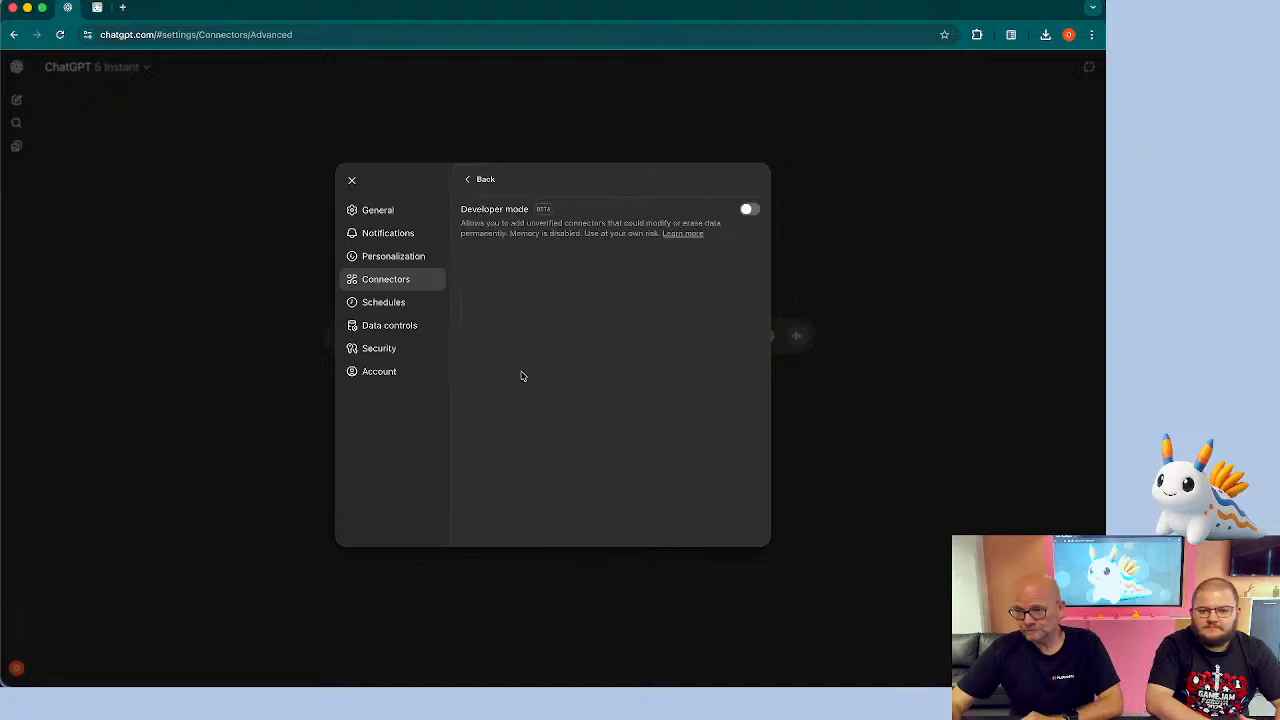
click(751, 210)
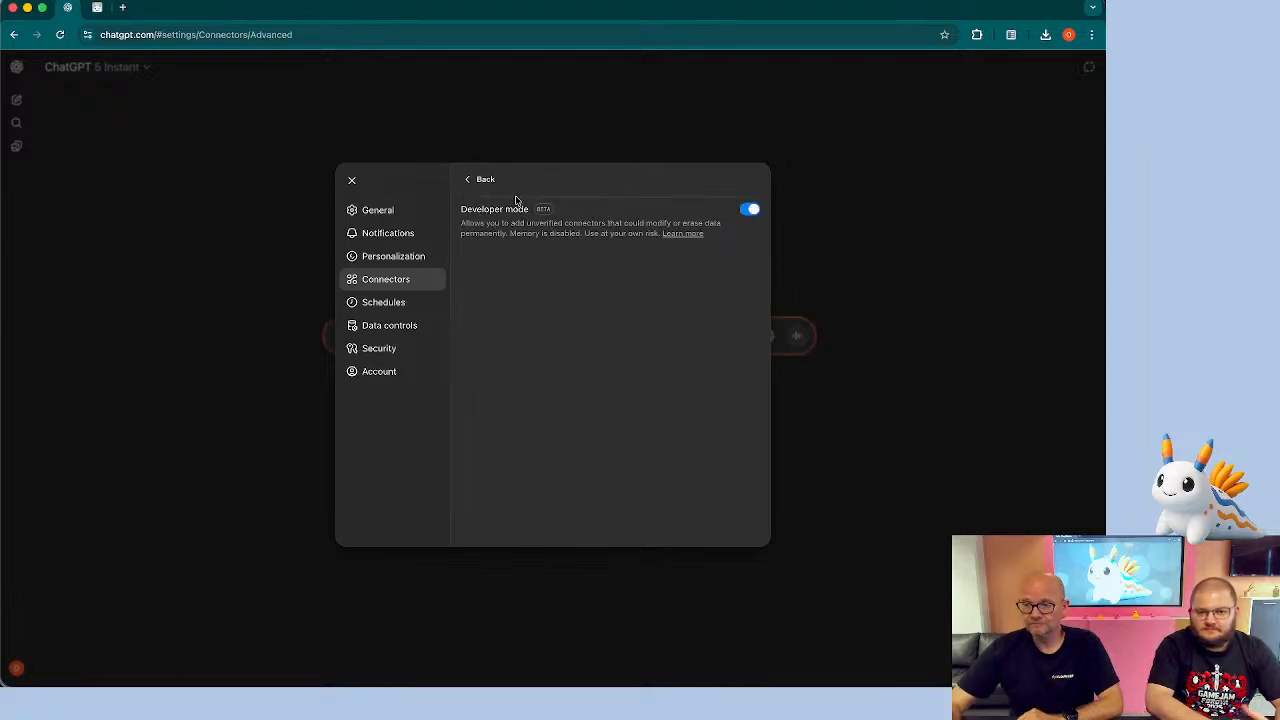
click(483, 182)
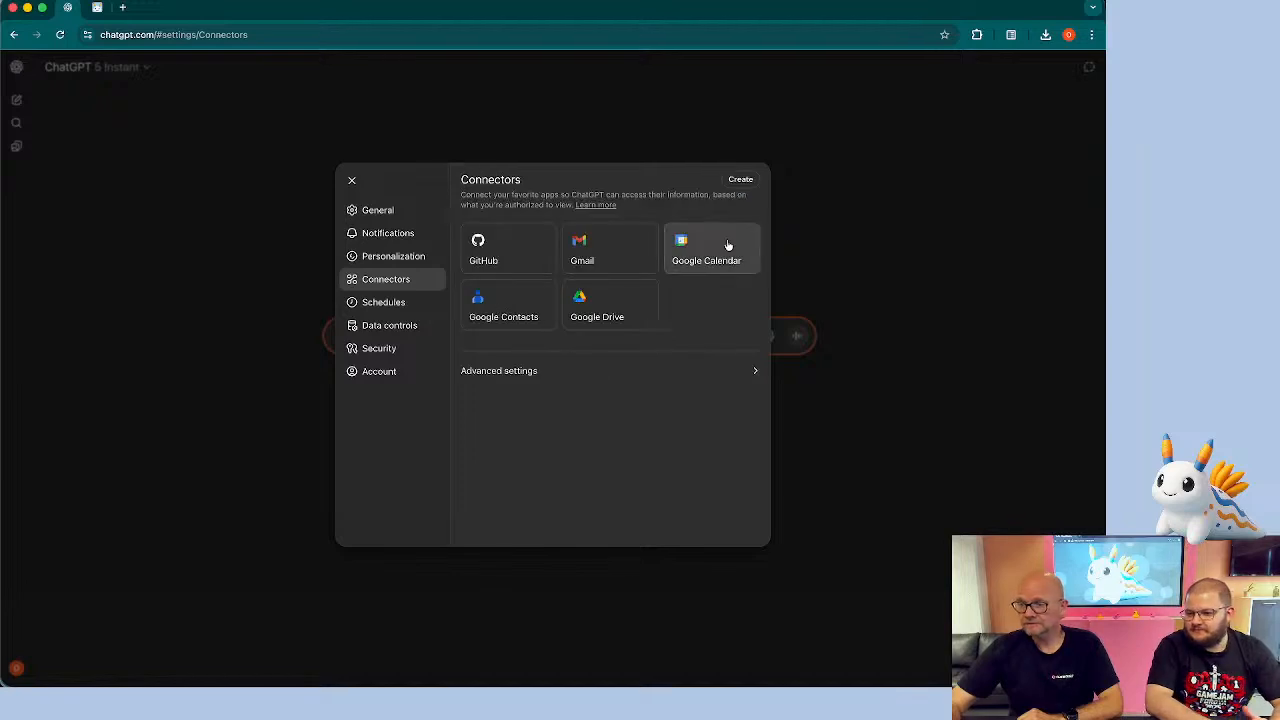
Start creating a new connector and name it Usable
click(741, 180)
click(450, 261)
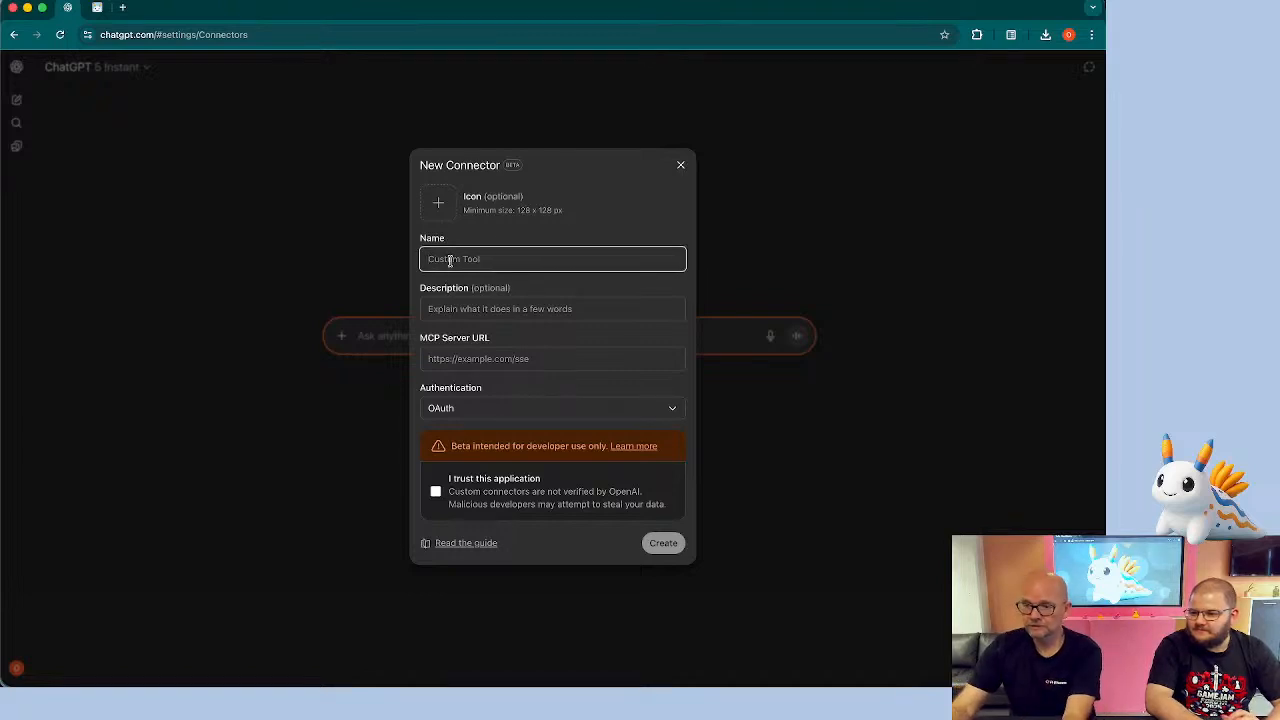
text(Usable)
key(Tab)
key(Tab)
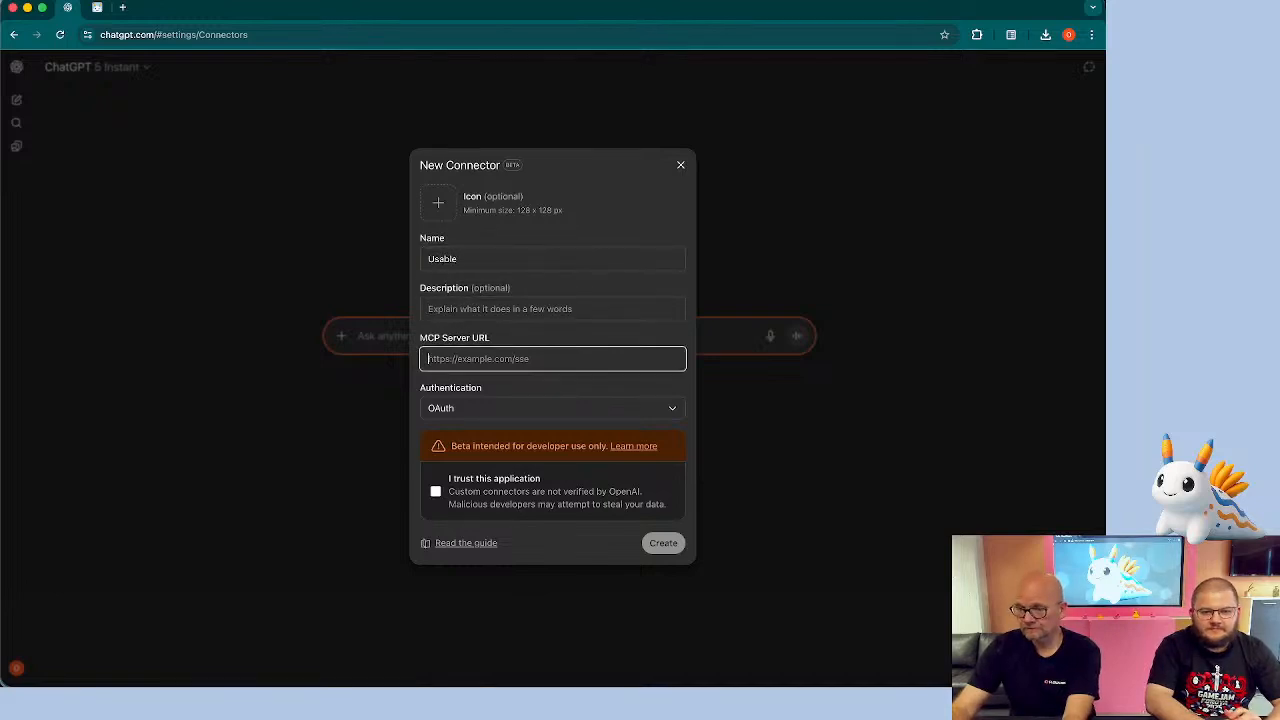
text(htt)
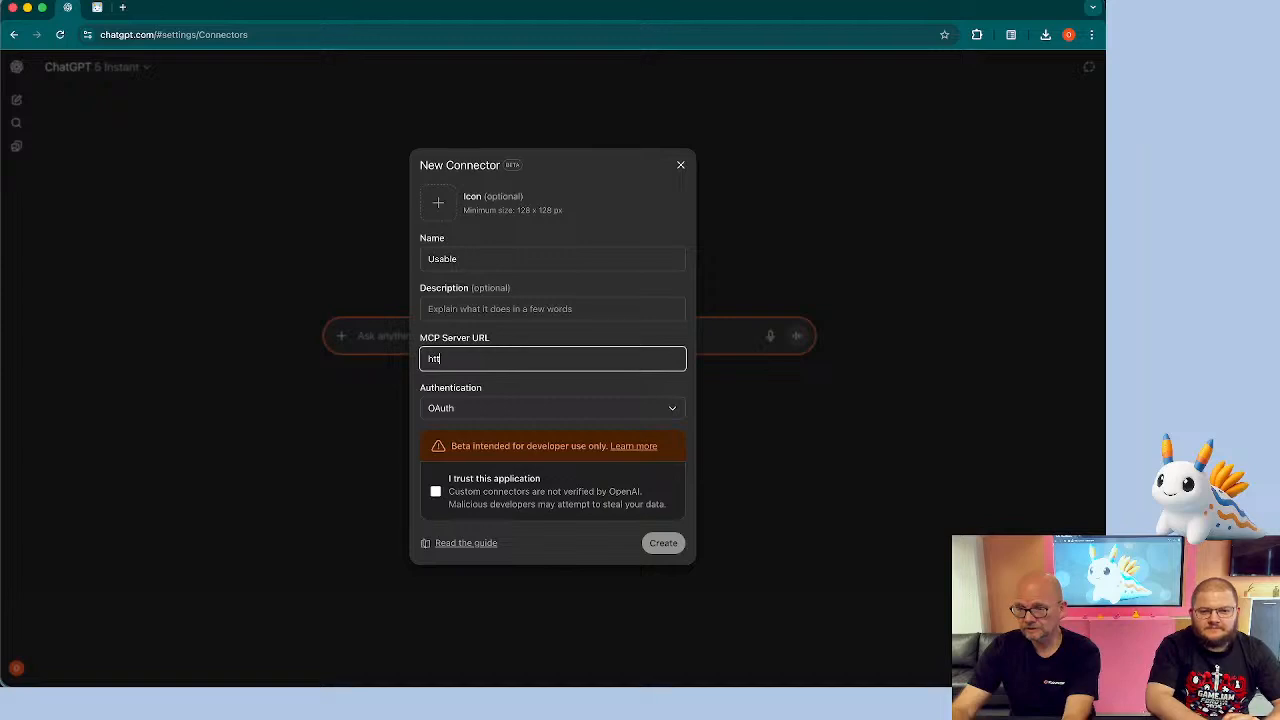
text(ps://us)
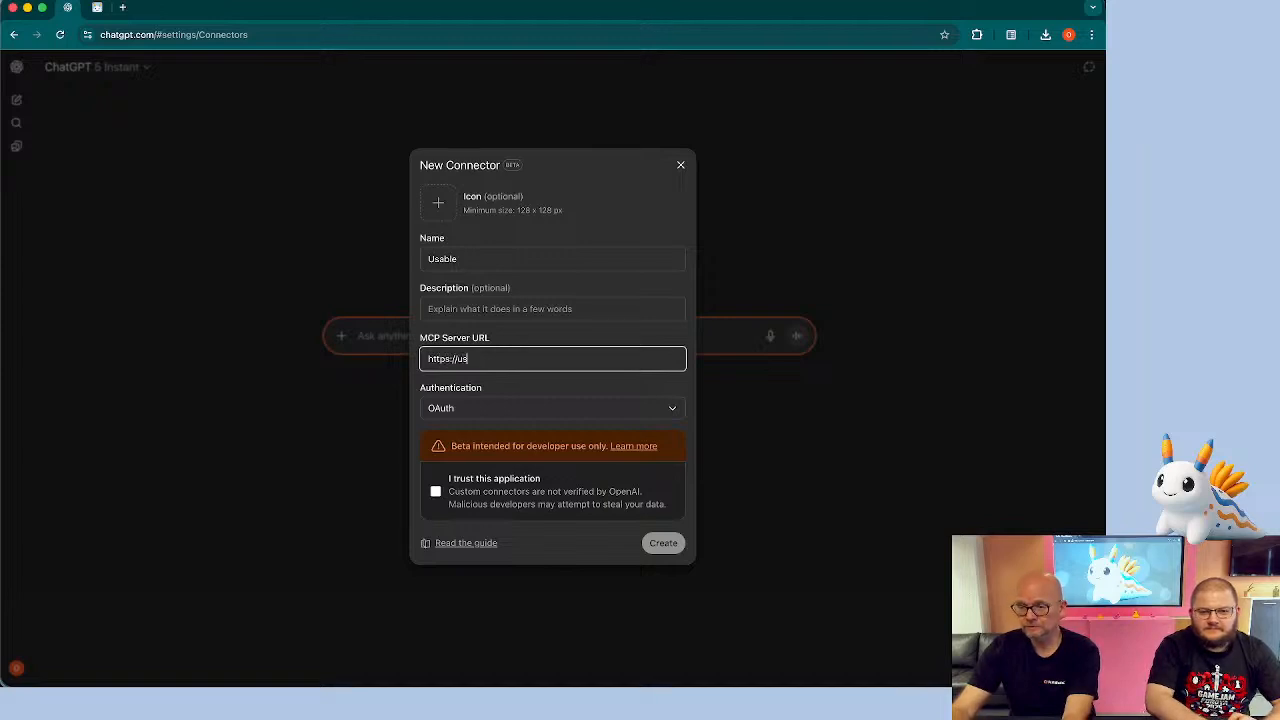
text(evabl)
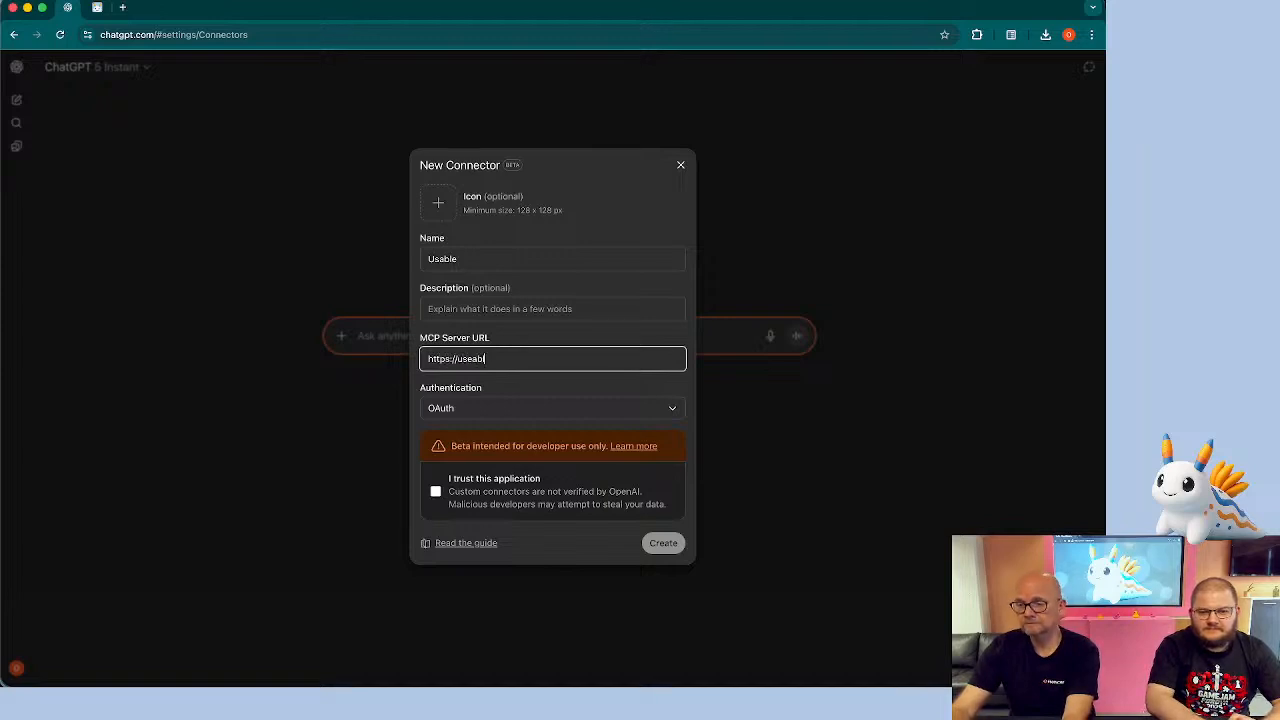
text(e.dev/api)
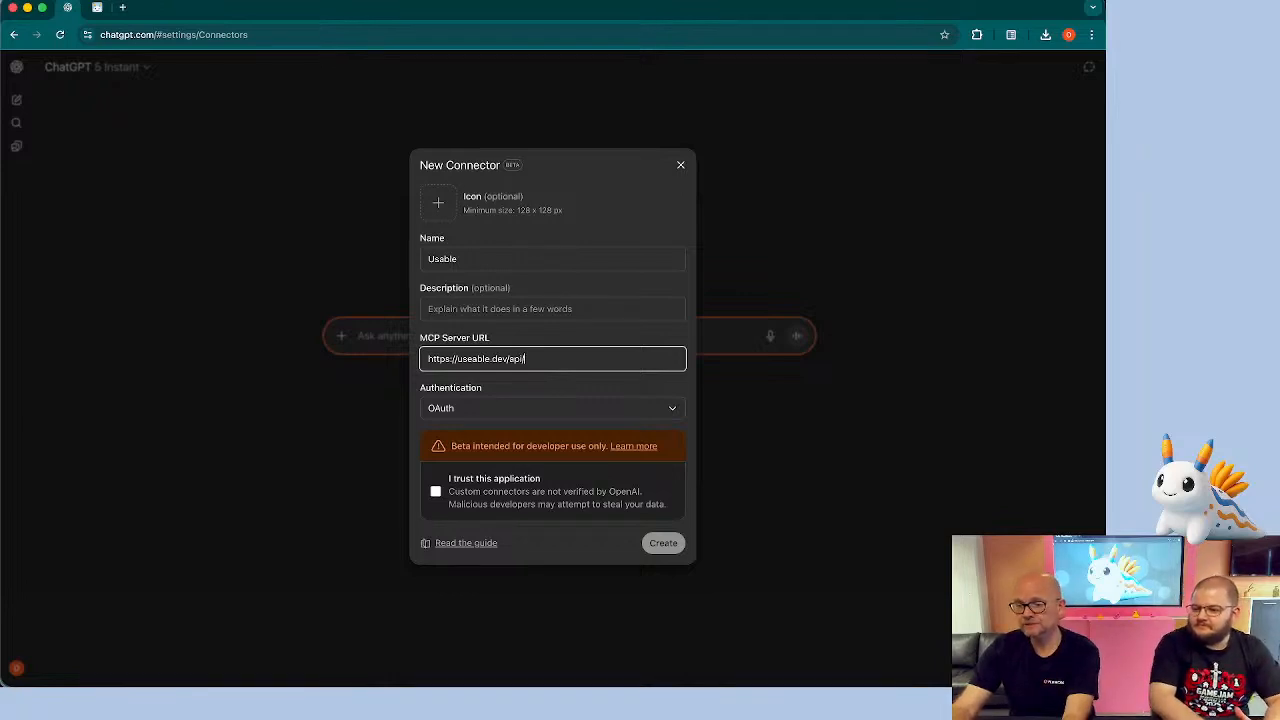
text(/mcp)
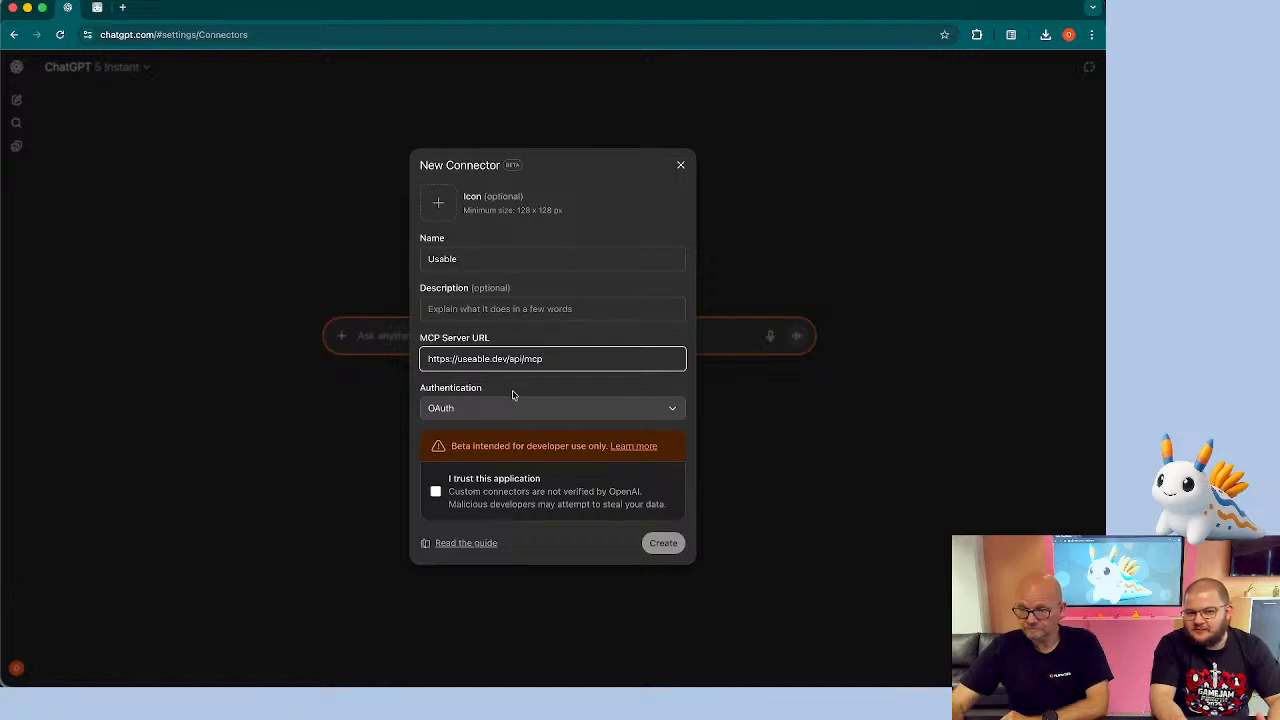
Tick I trust this application and try to create the connector
click(435, 494)
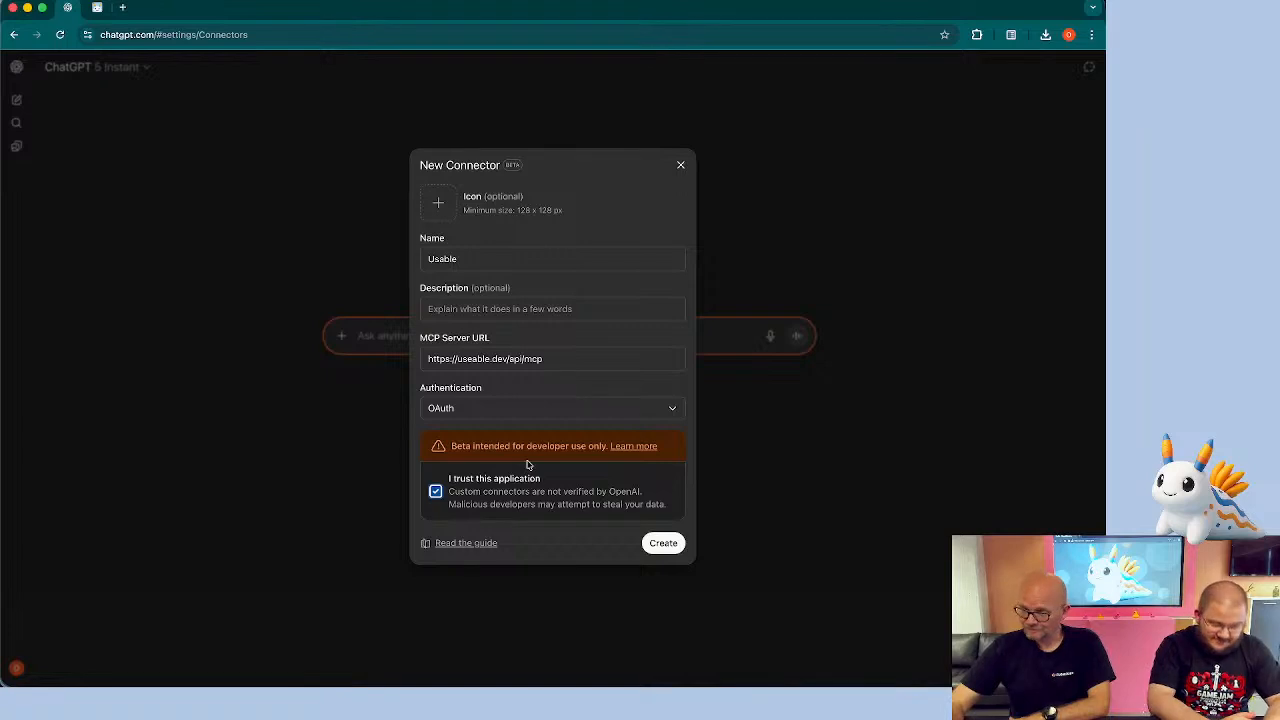
click(663, 548)
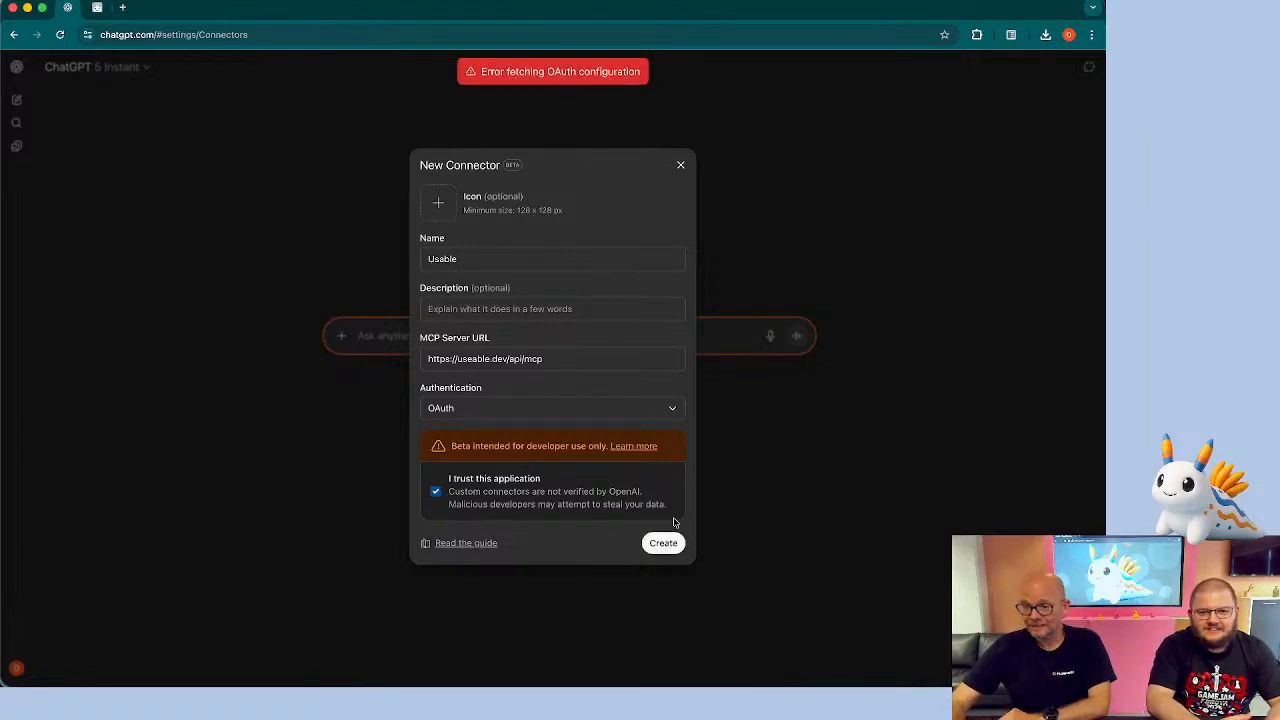
click(559, 358)
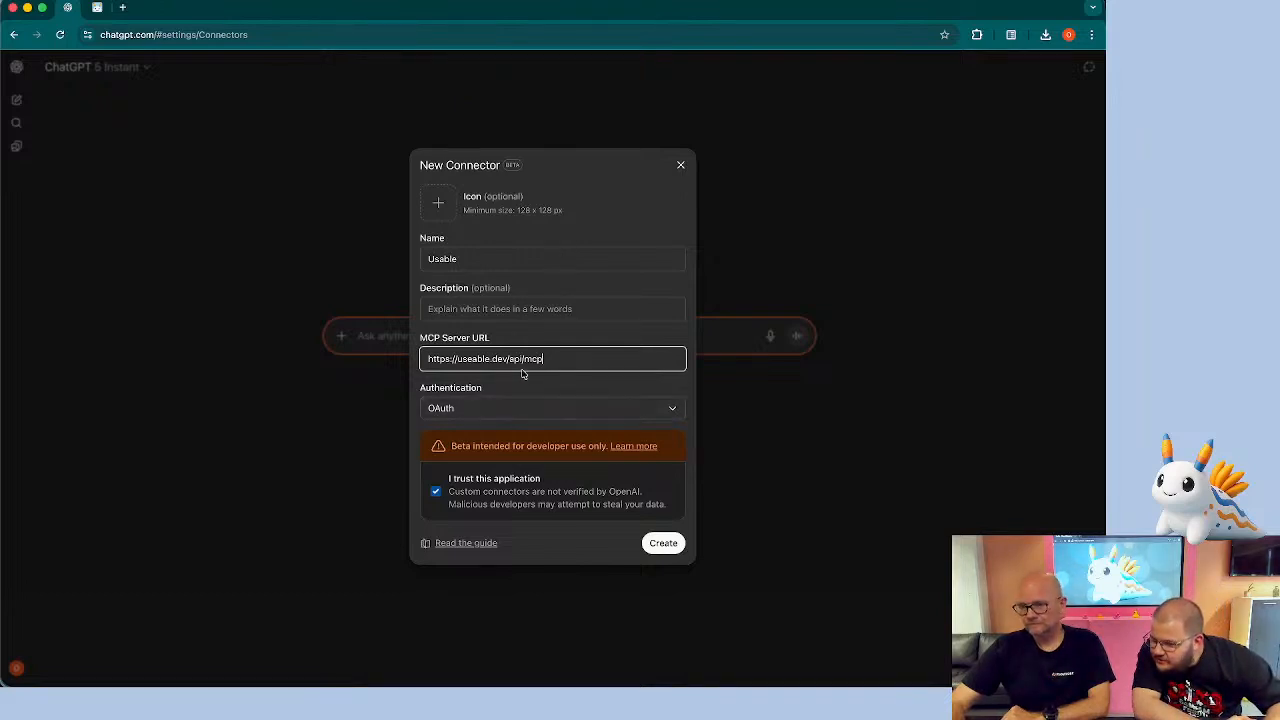
click(471, 360)
key(BackSpace)
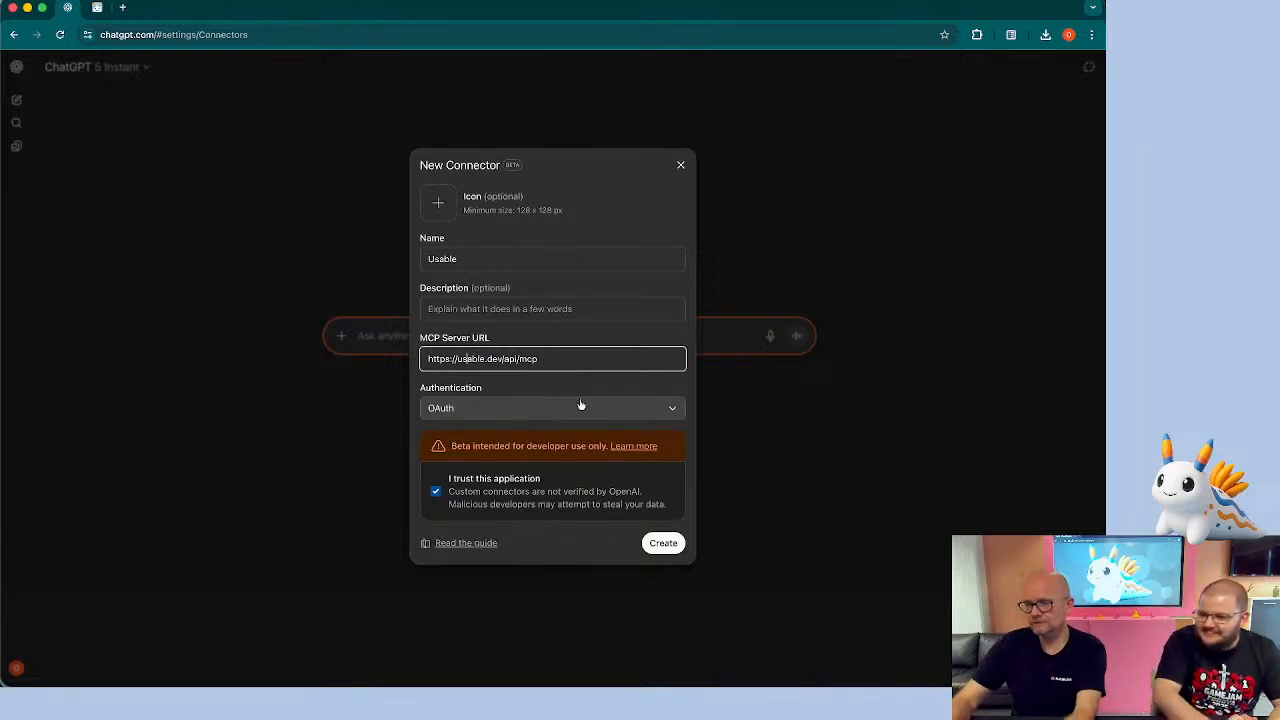
click(658, 555)
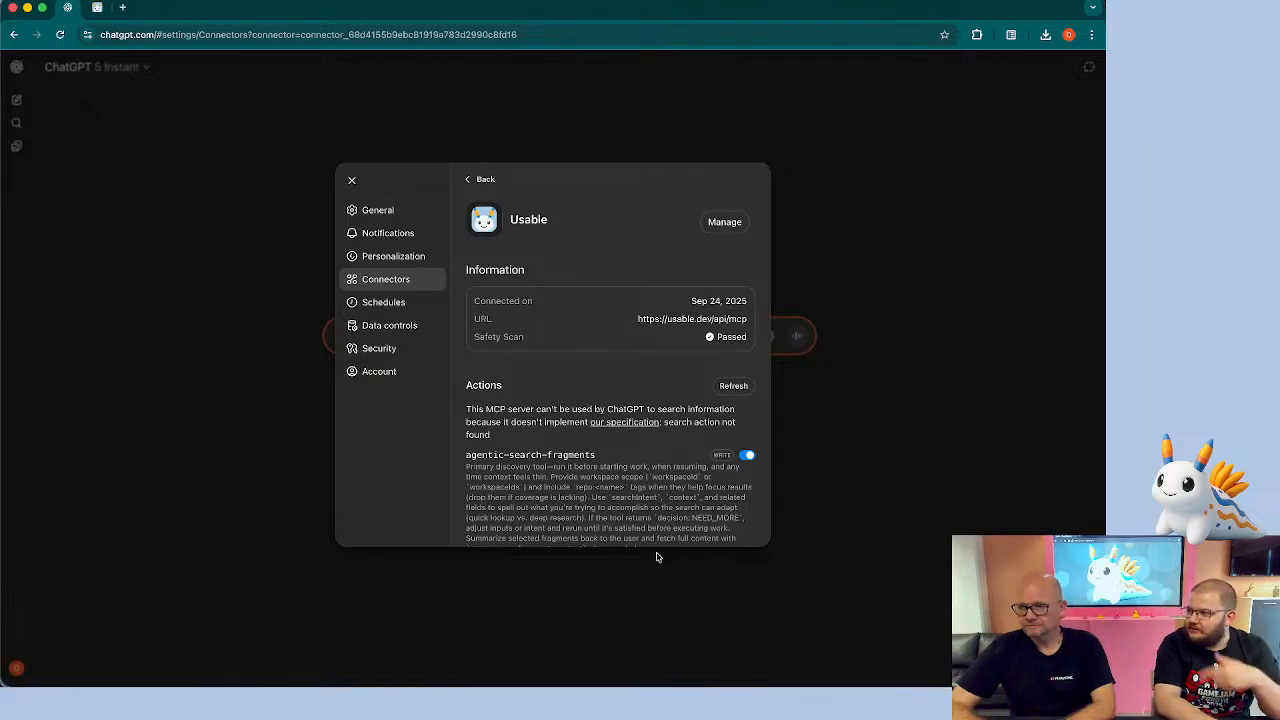
Close settings and start a Developer Mode chat with the Usable source switched on
click(494, 188)
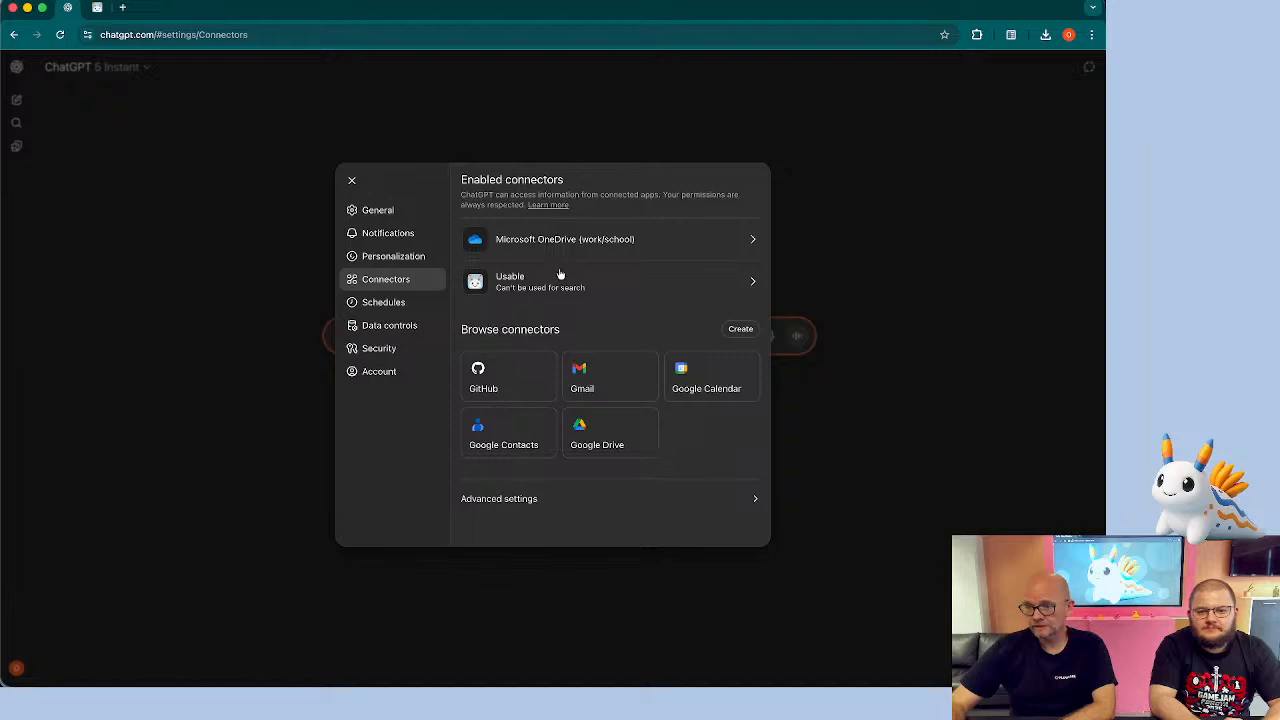
click(352, 181)
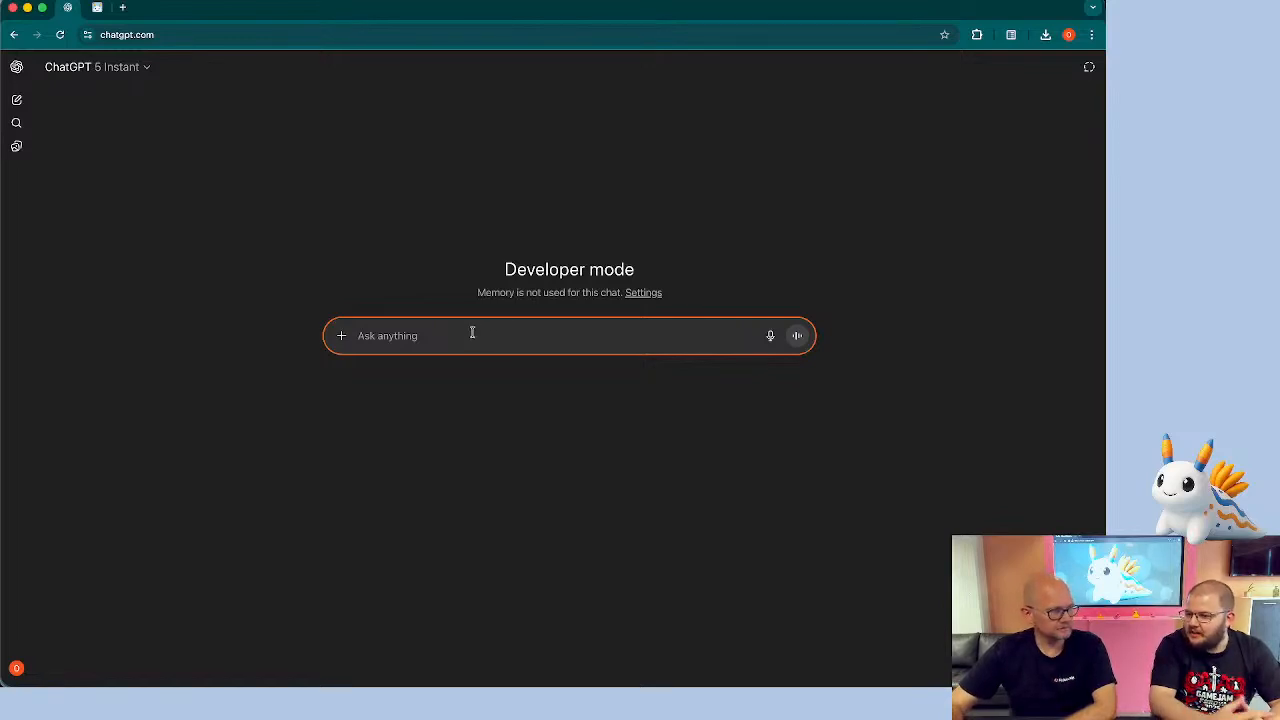
click(342, 337)
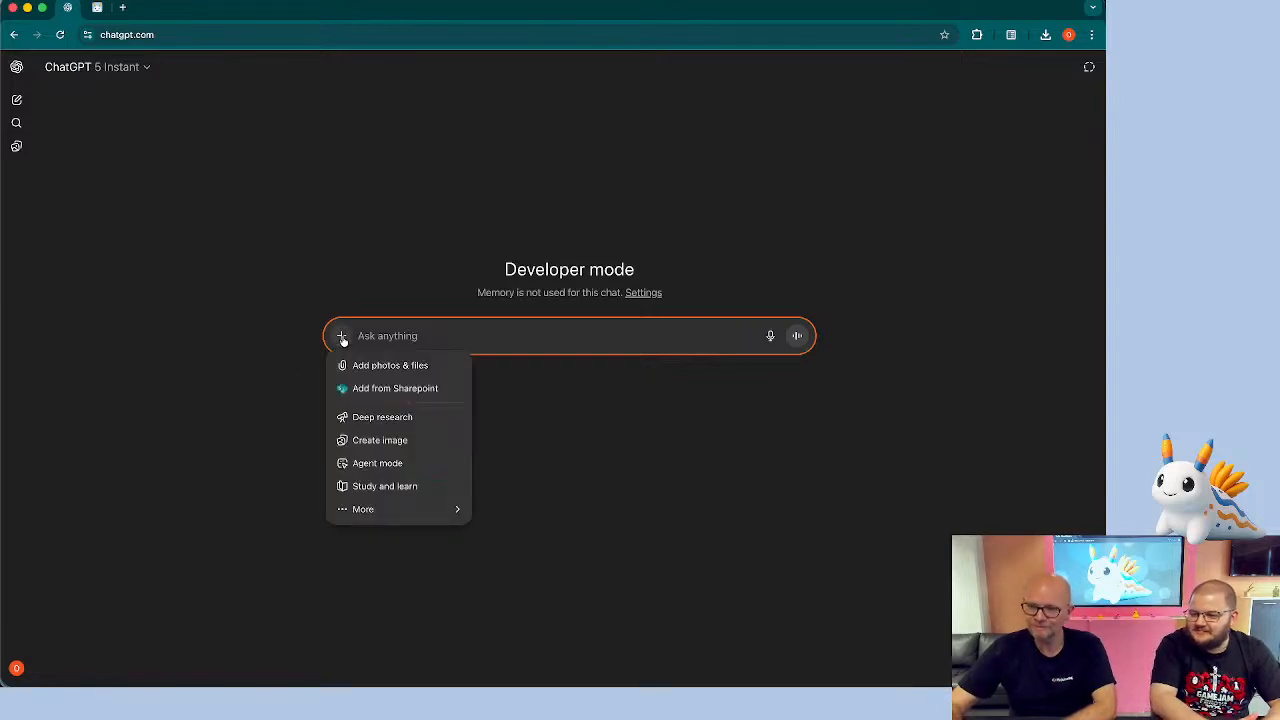
mouse_move(378, 512)
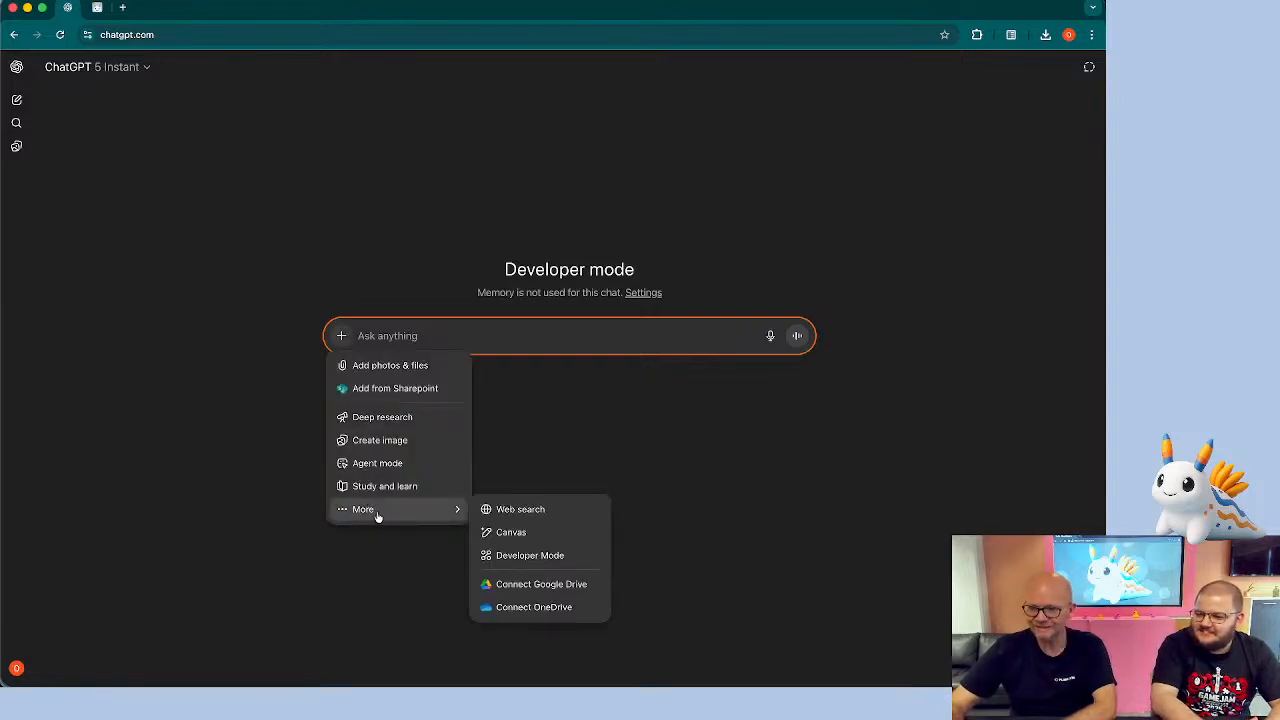
click(531, 554)
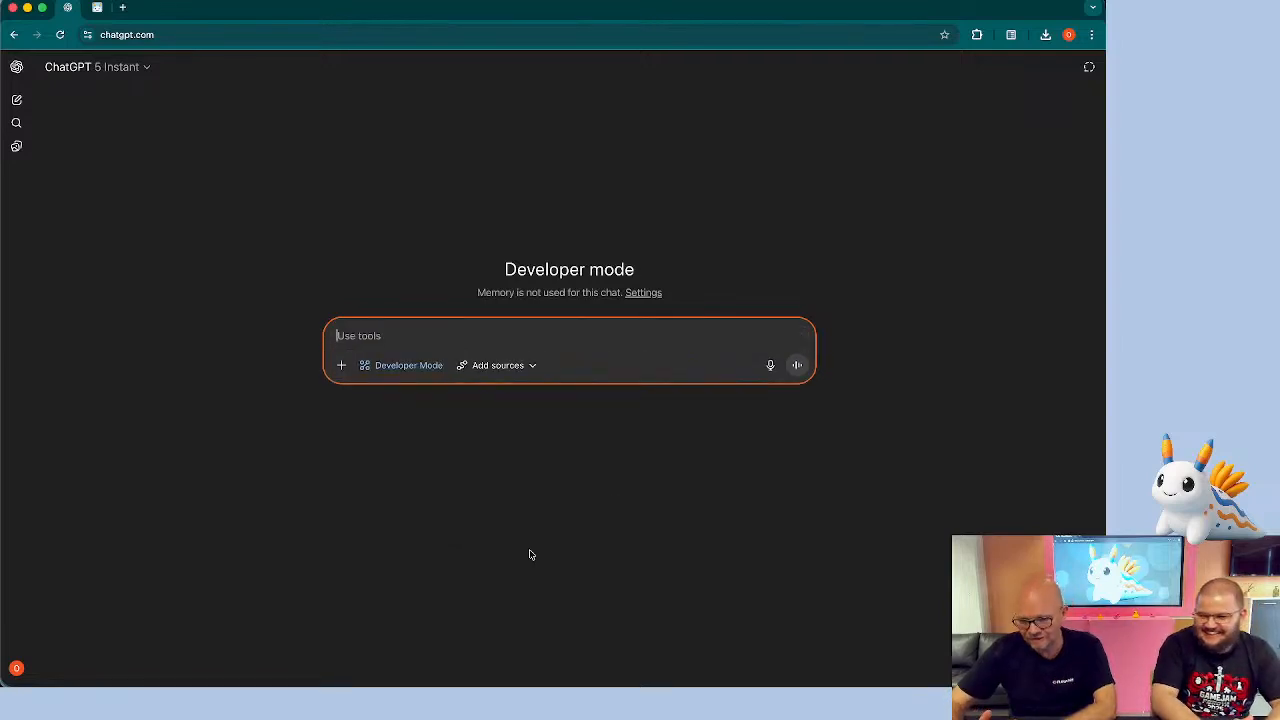
click(509, 369)
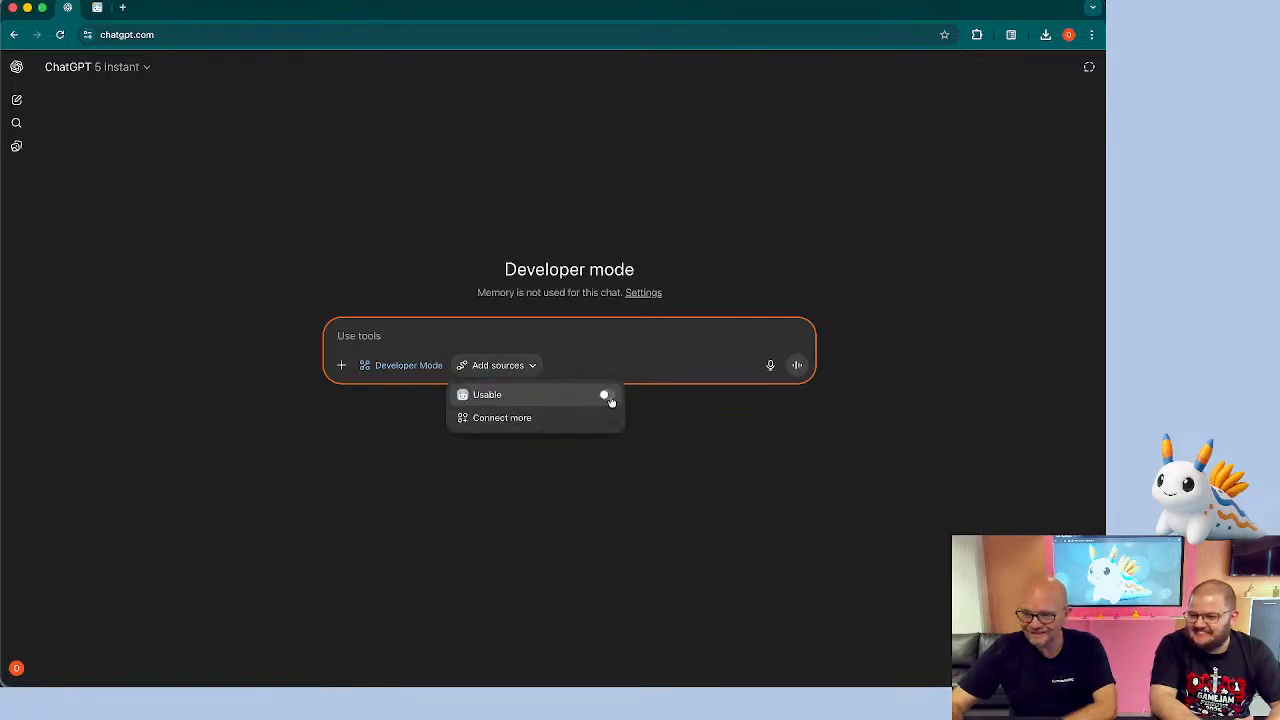
click(609, 398)
click(514, 331)
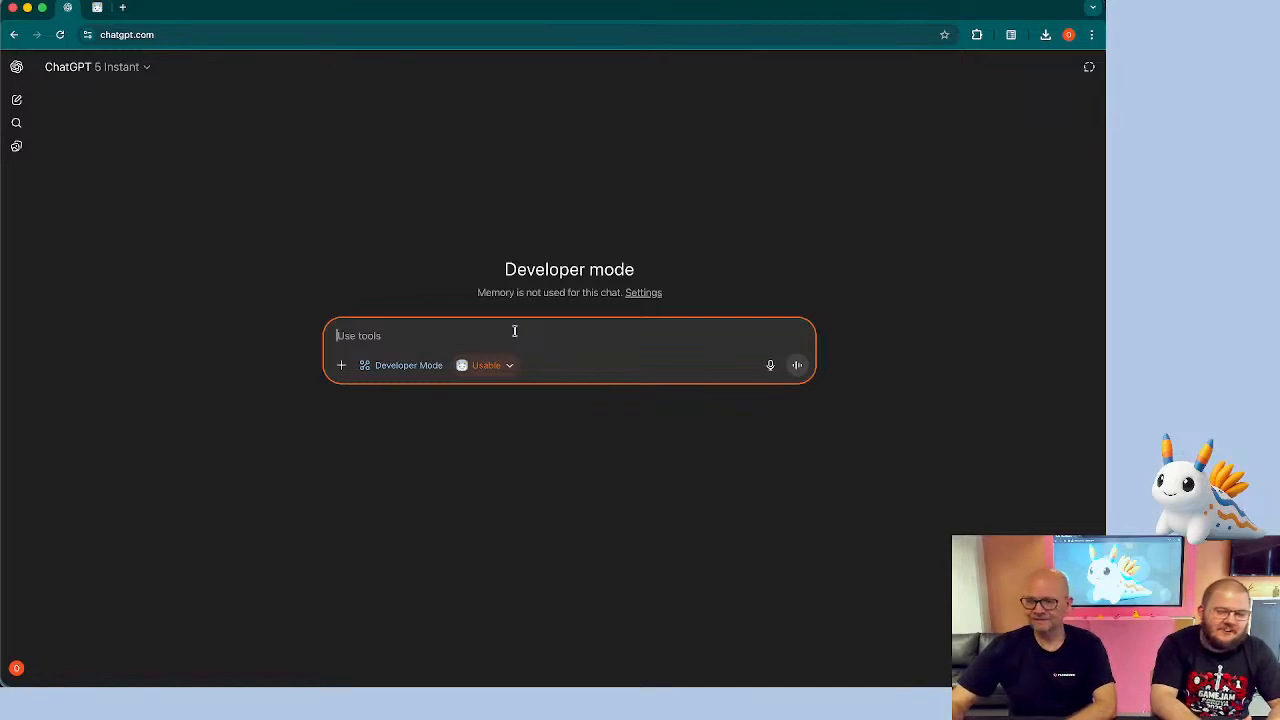
Ask the chat to list all workspaces in Usable
text(list all work)
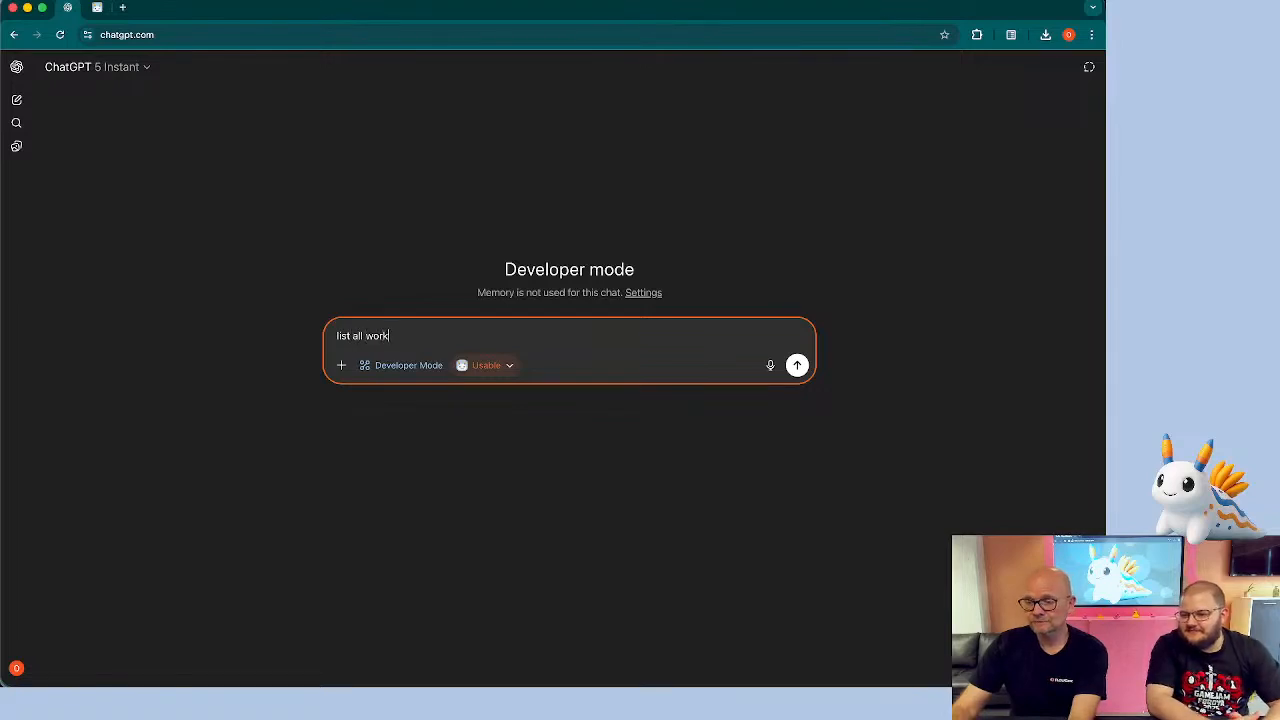
text(spaces in U)
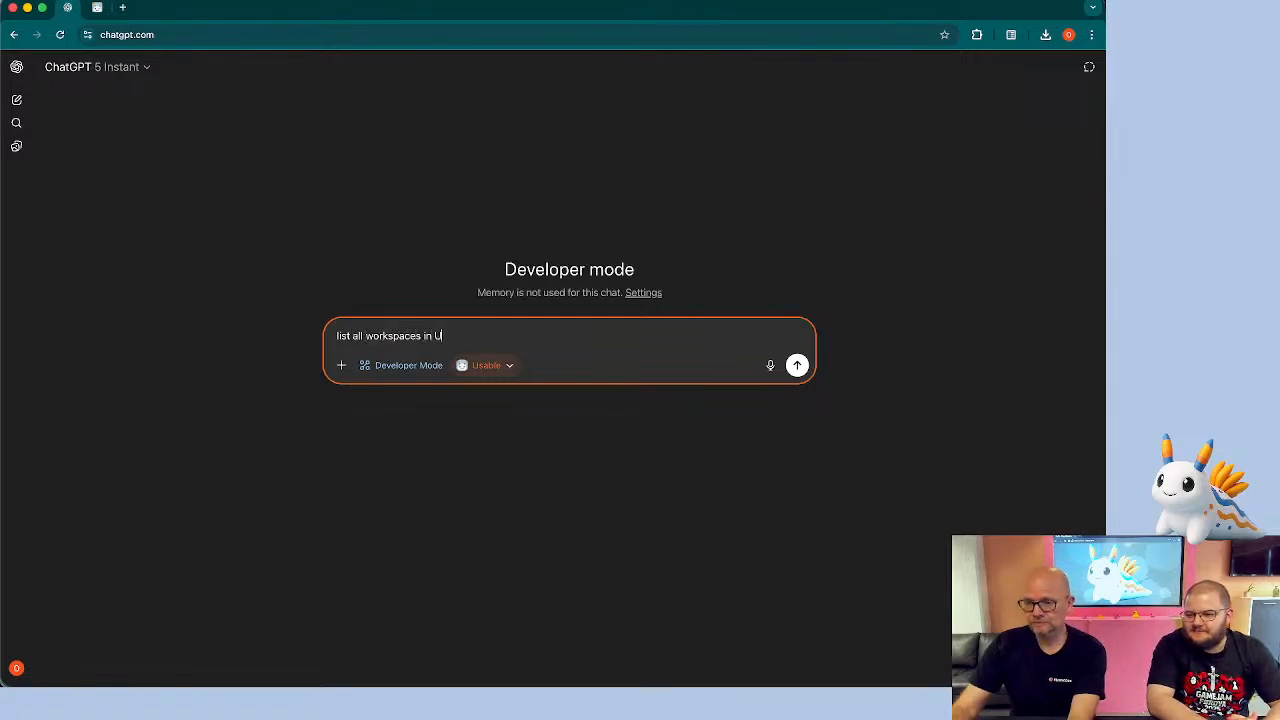
text(sable)
key(Return)
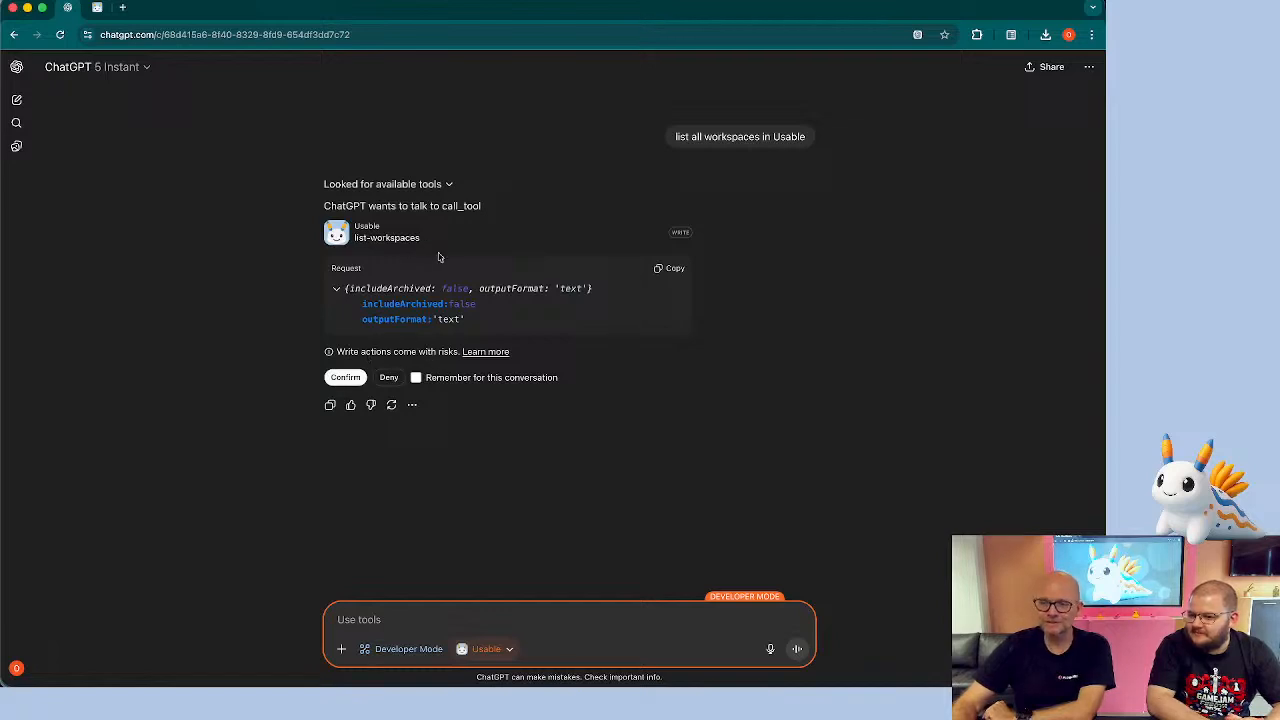
Confirm the list-workspaces tool call, remembering the approval for this conversation
click(420, 379)
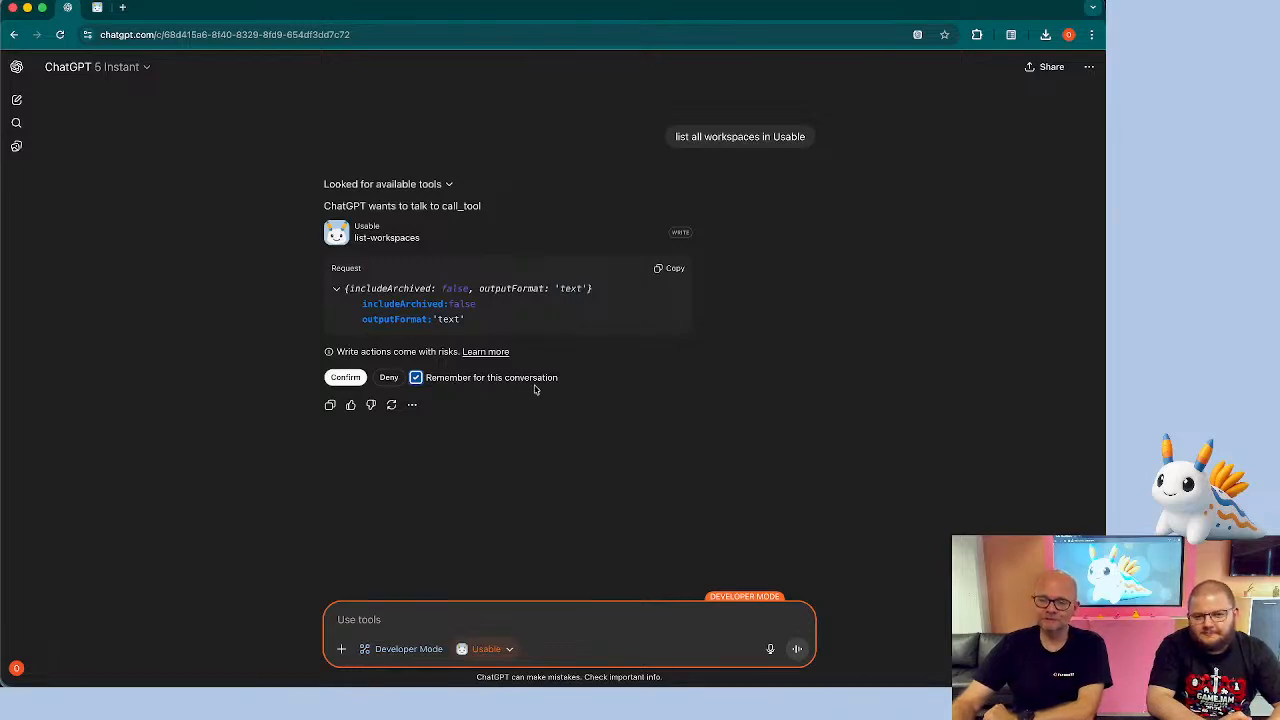
click(343, 378)
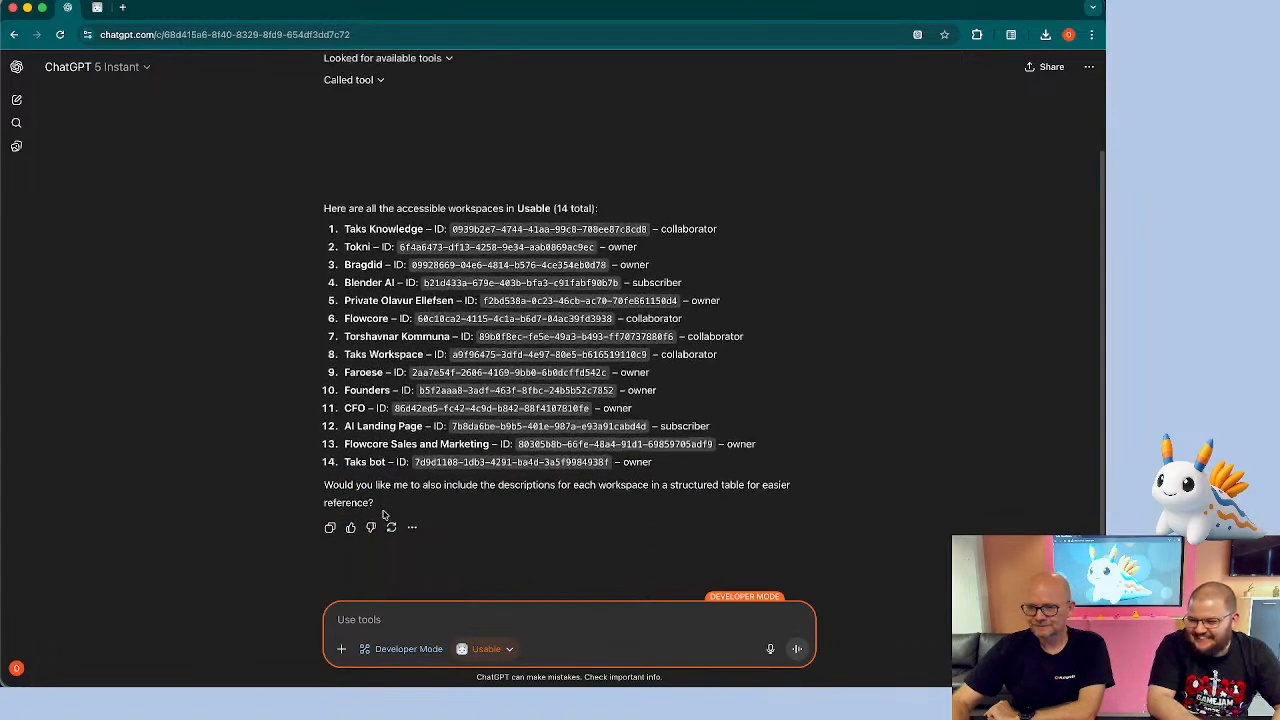
scroll(383, 515, down, 1)
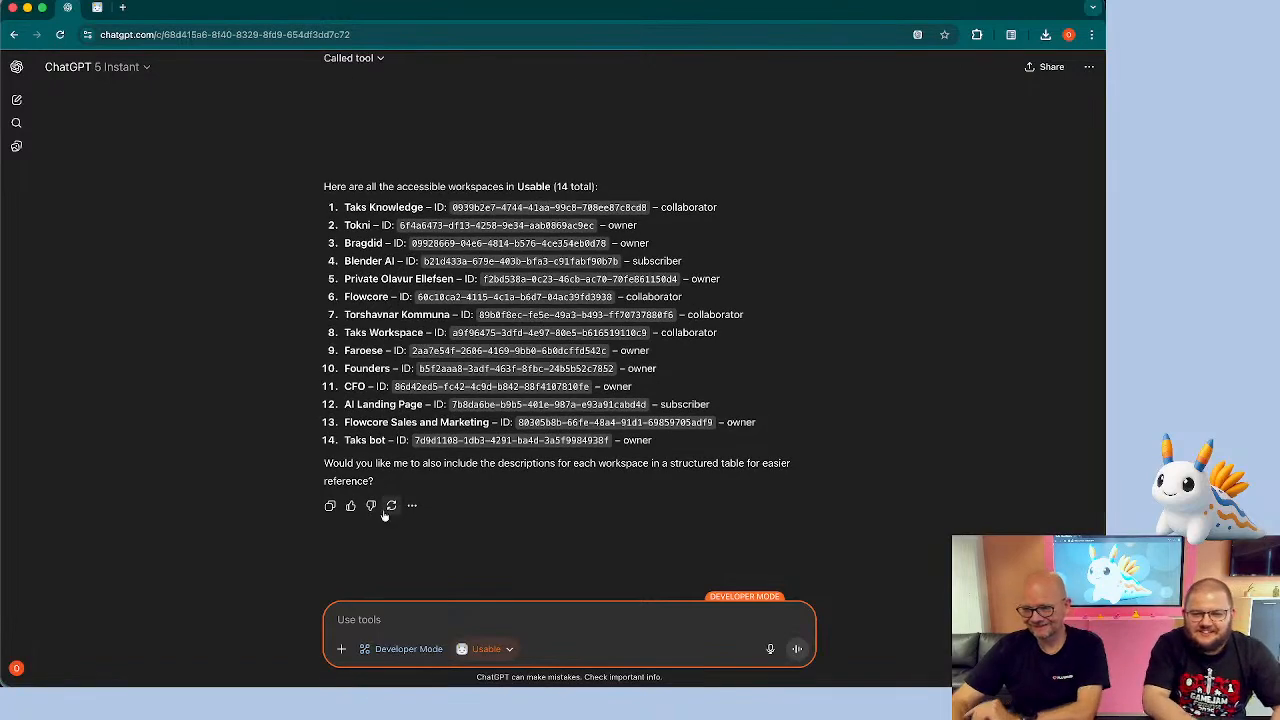
Ask the chat whether there is some project in Usable about great skuas
click(370, 618)
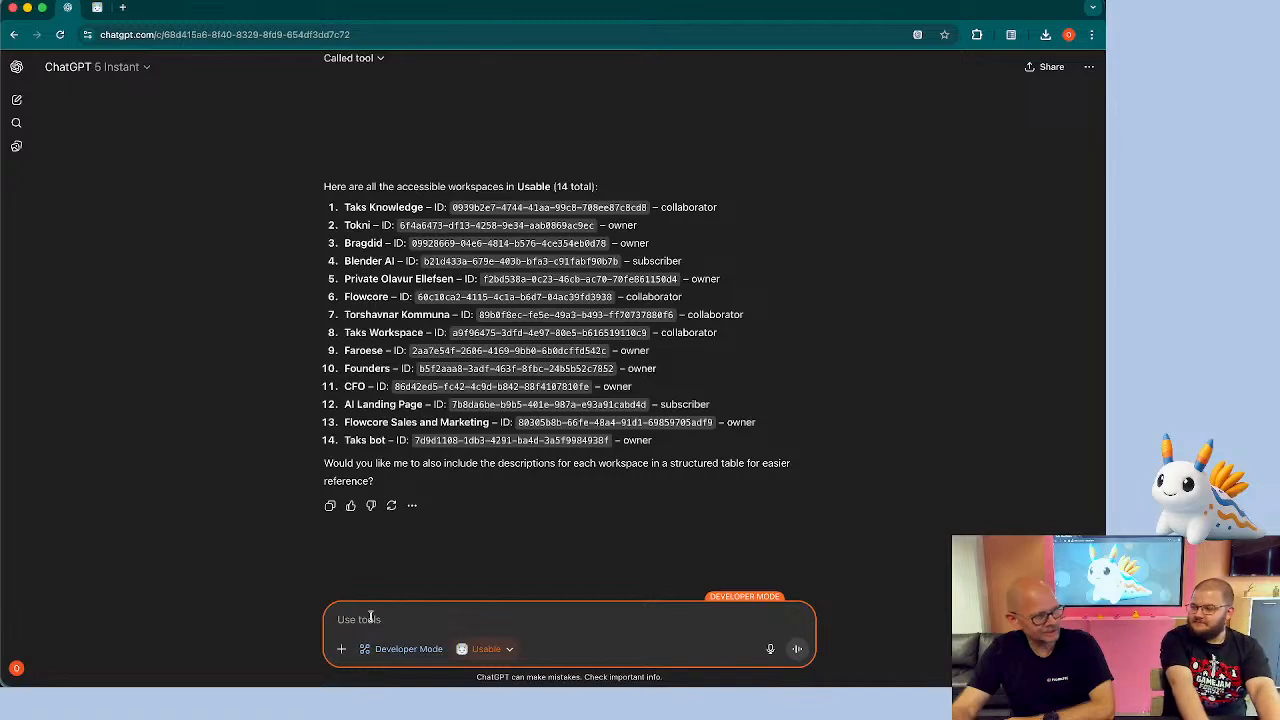
click(370, 617)
text(Is there some project in Usable ab)
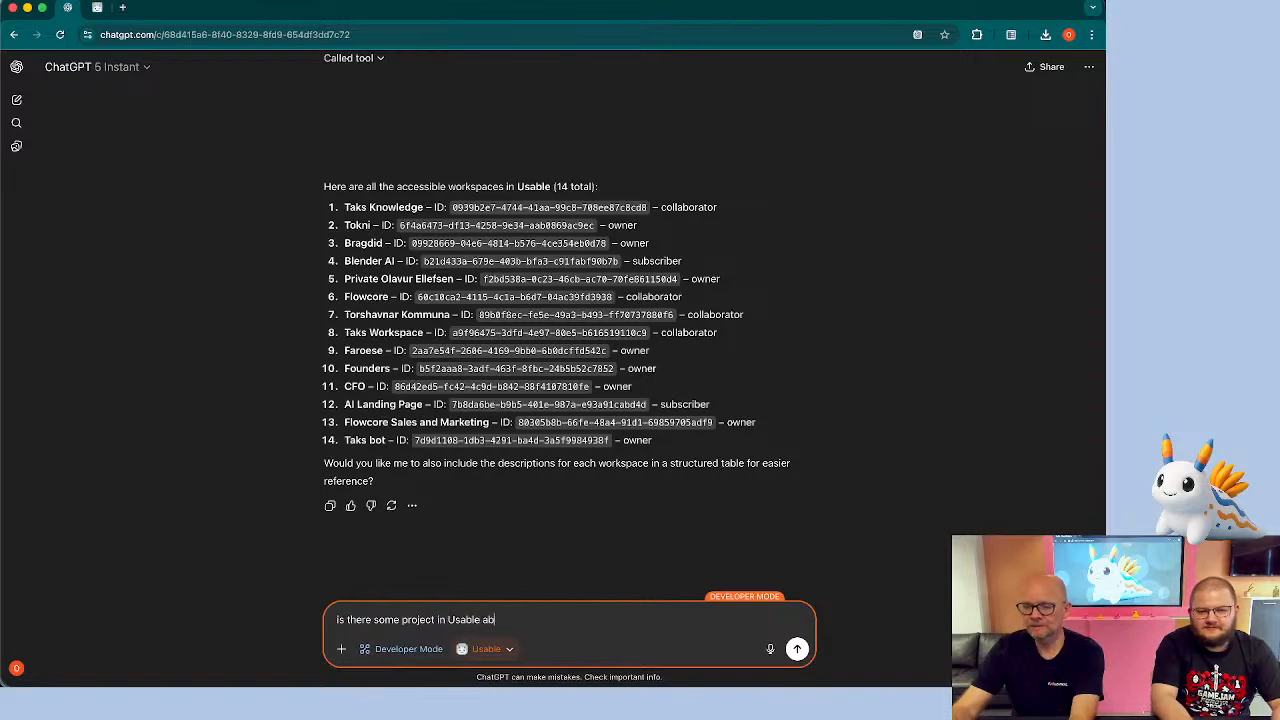
text(out great ska)
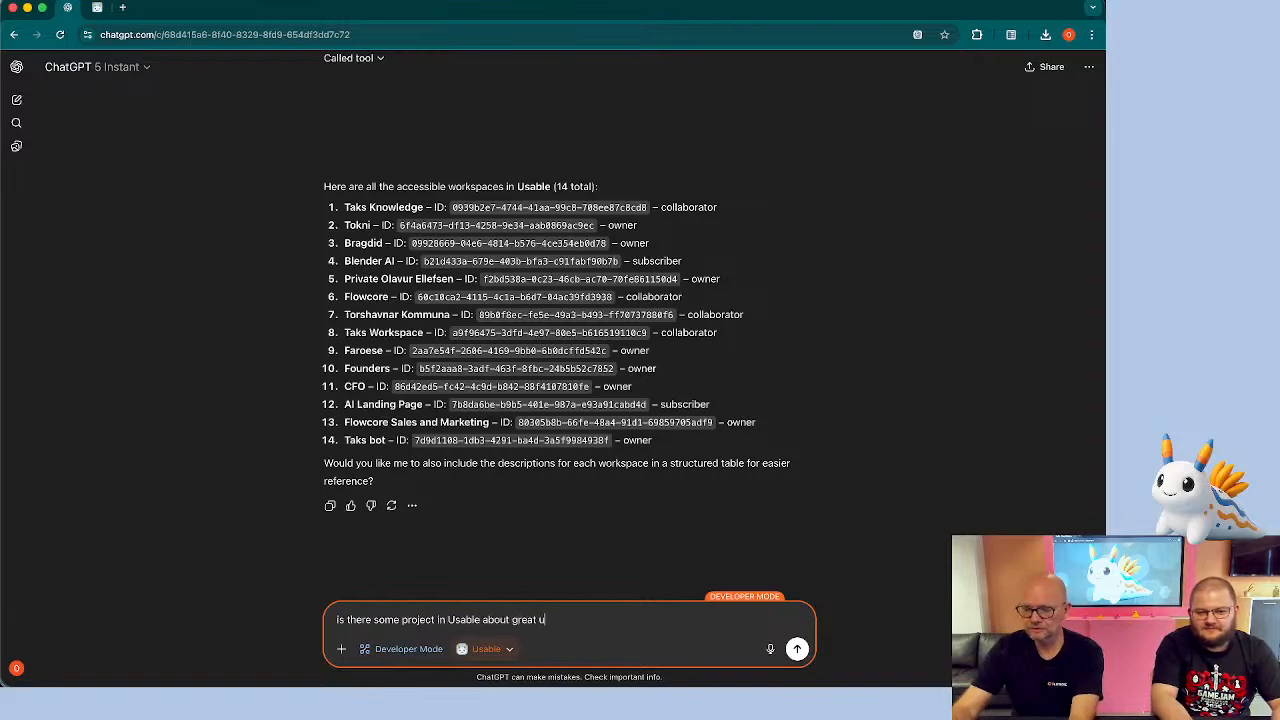
key(BackSpace)
text(uas?)
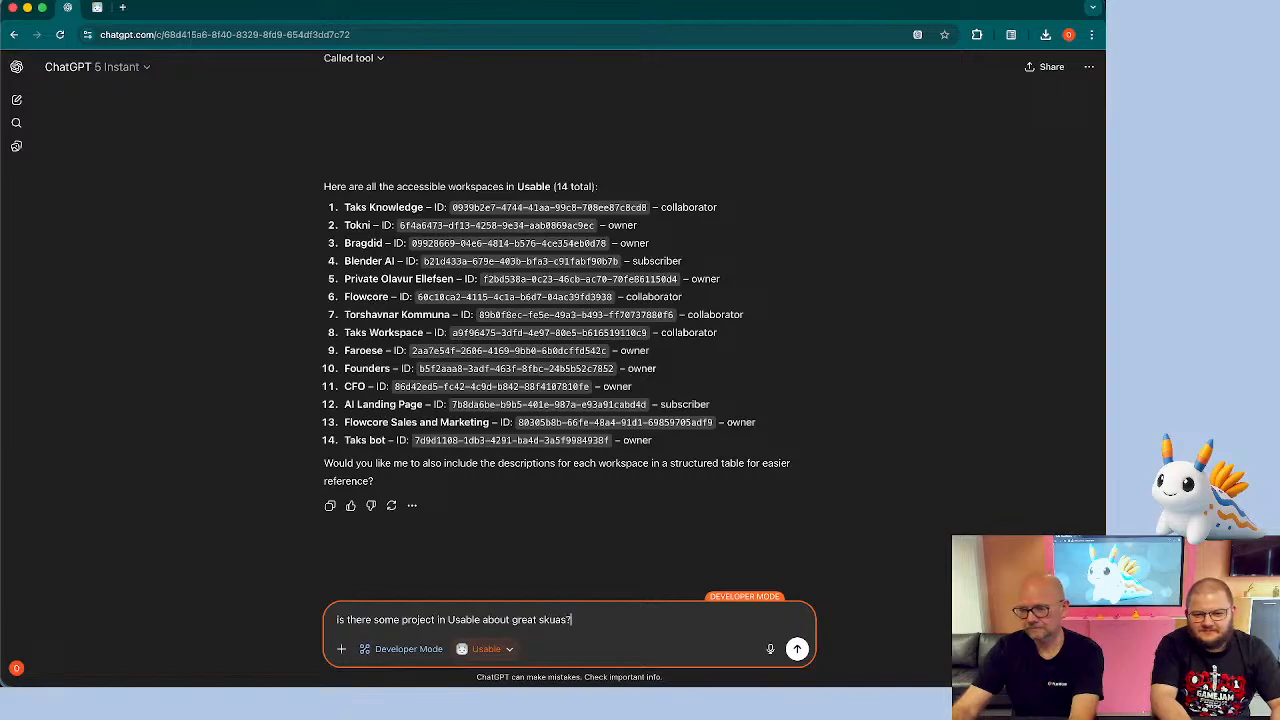
key(Return)
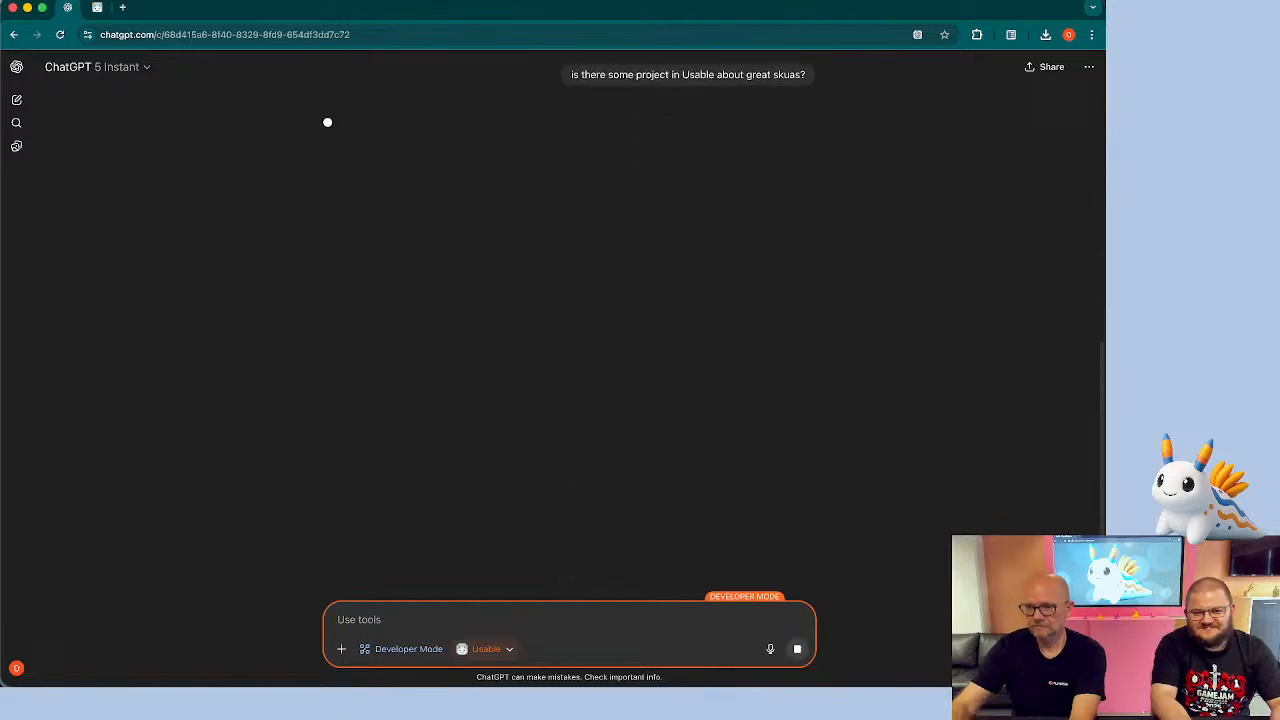
Search Google for great skuas in a new tab and return to the chat
click(122, 7)
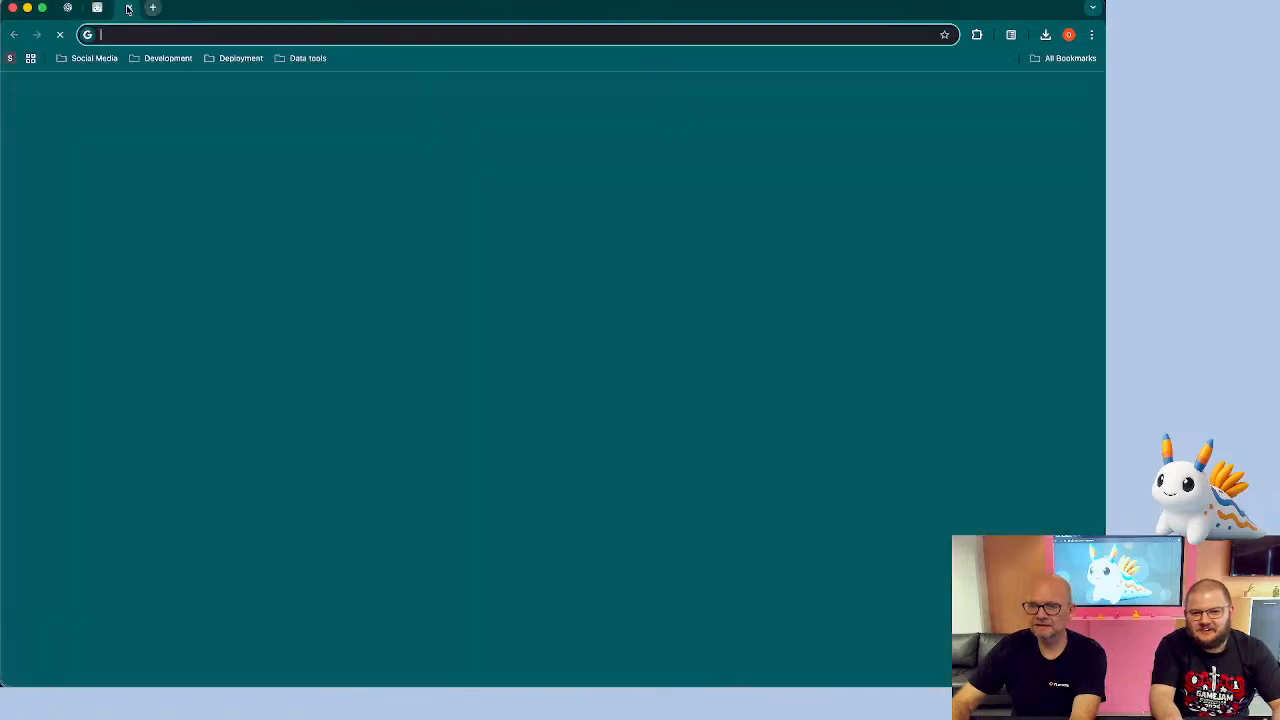
text(google.comreat skuas)
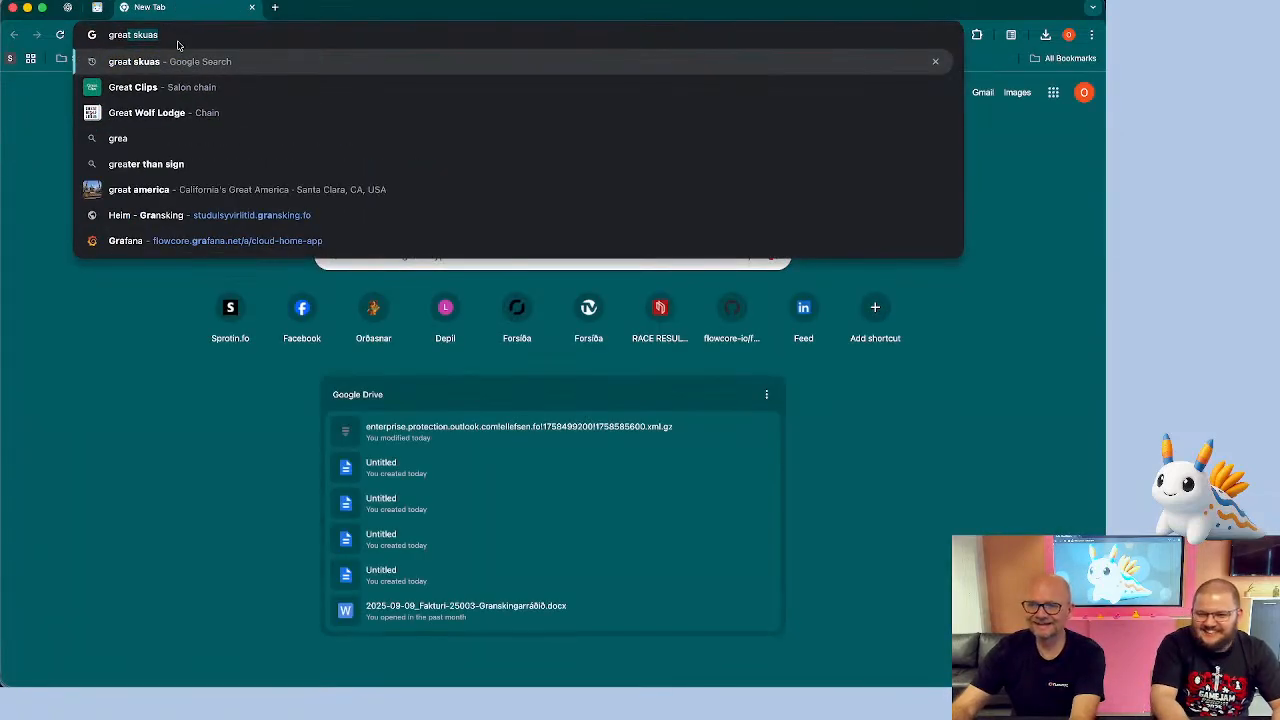
key(Return)
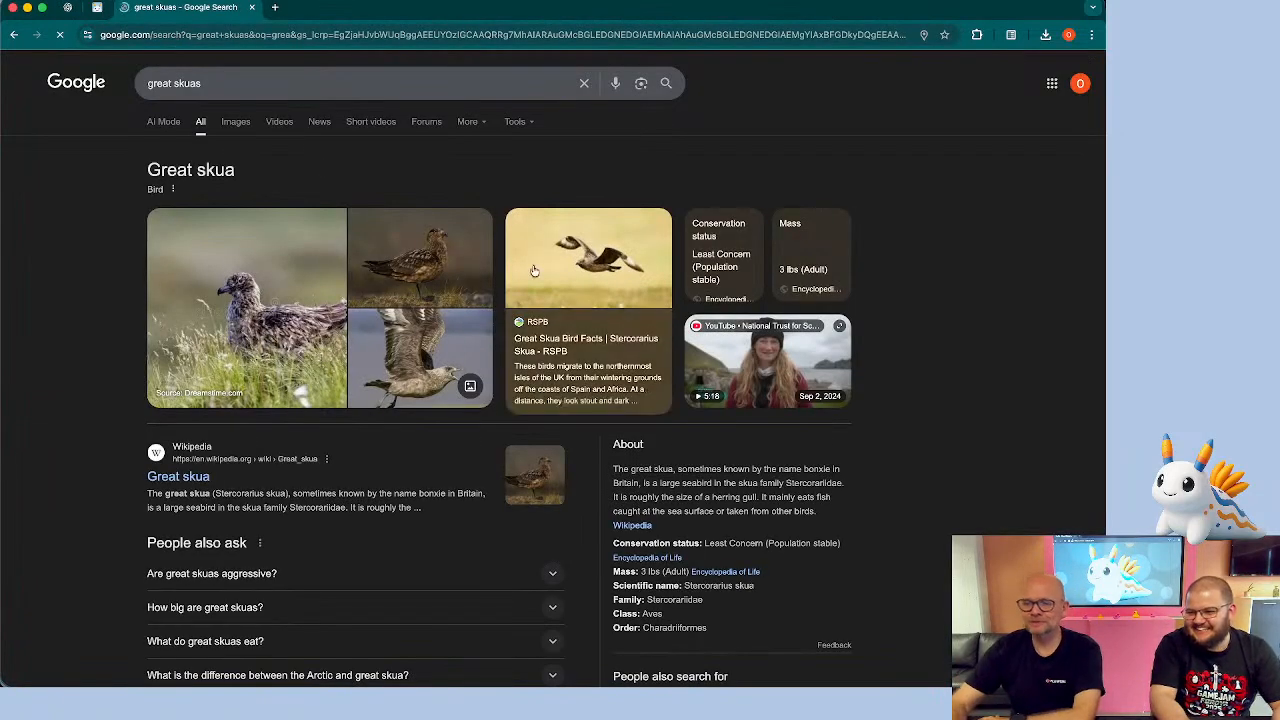
click(253, 8)
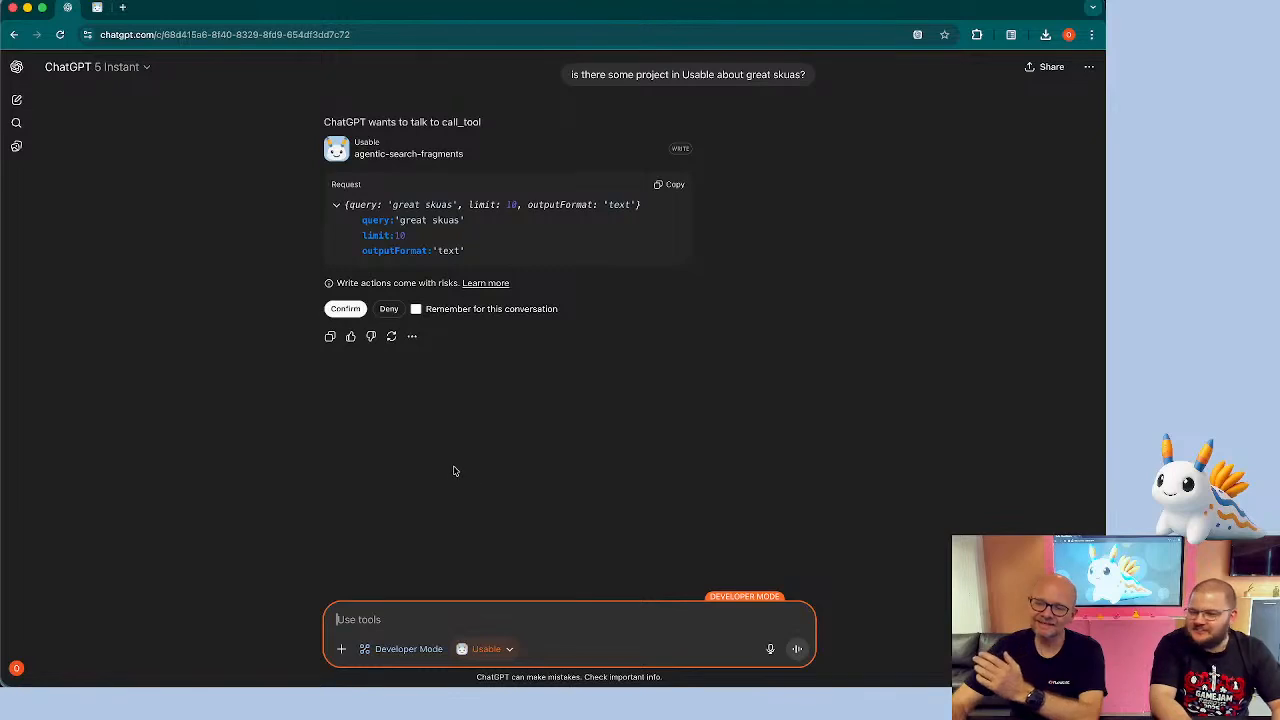
Confirm the agentic-search-fragments tool call, remembering the approval for this conversation, and toggle the called-tool details
click(416, 310)
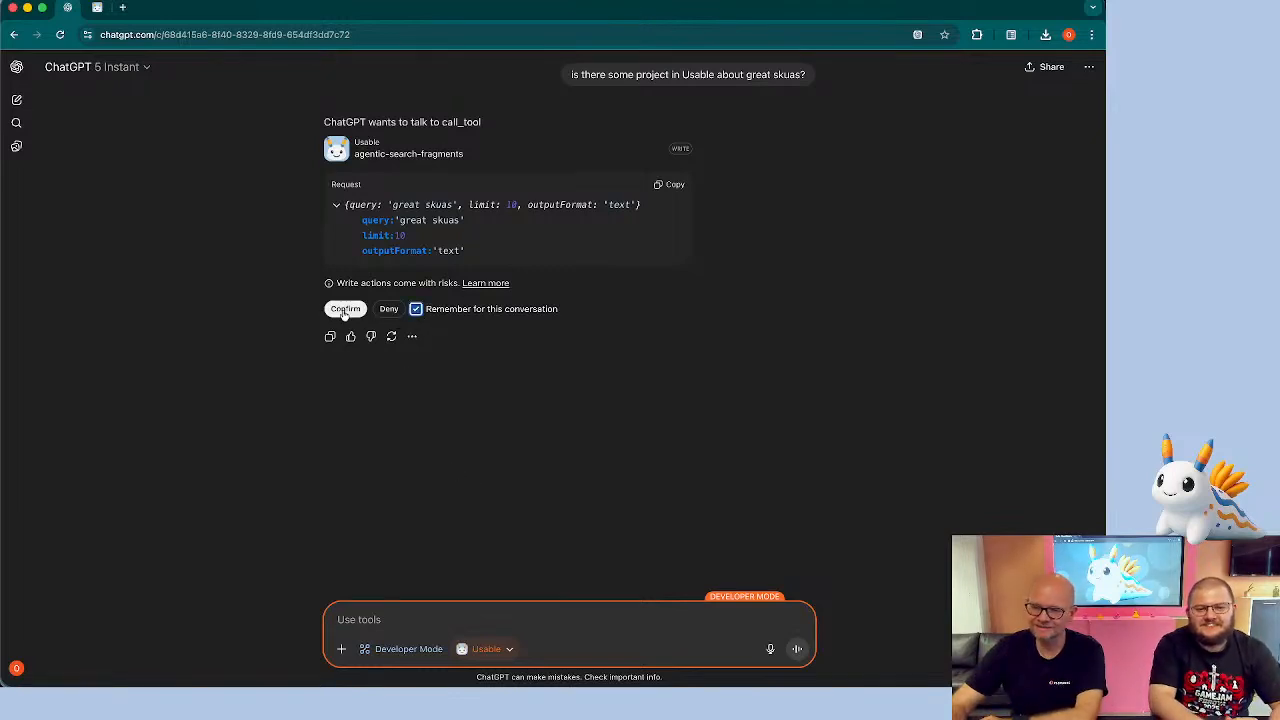
click(345, 310)
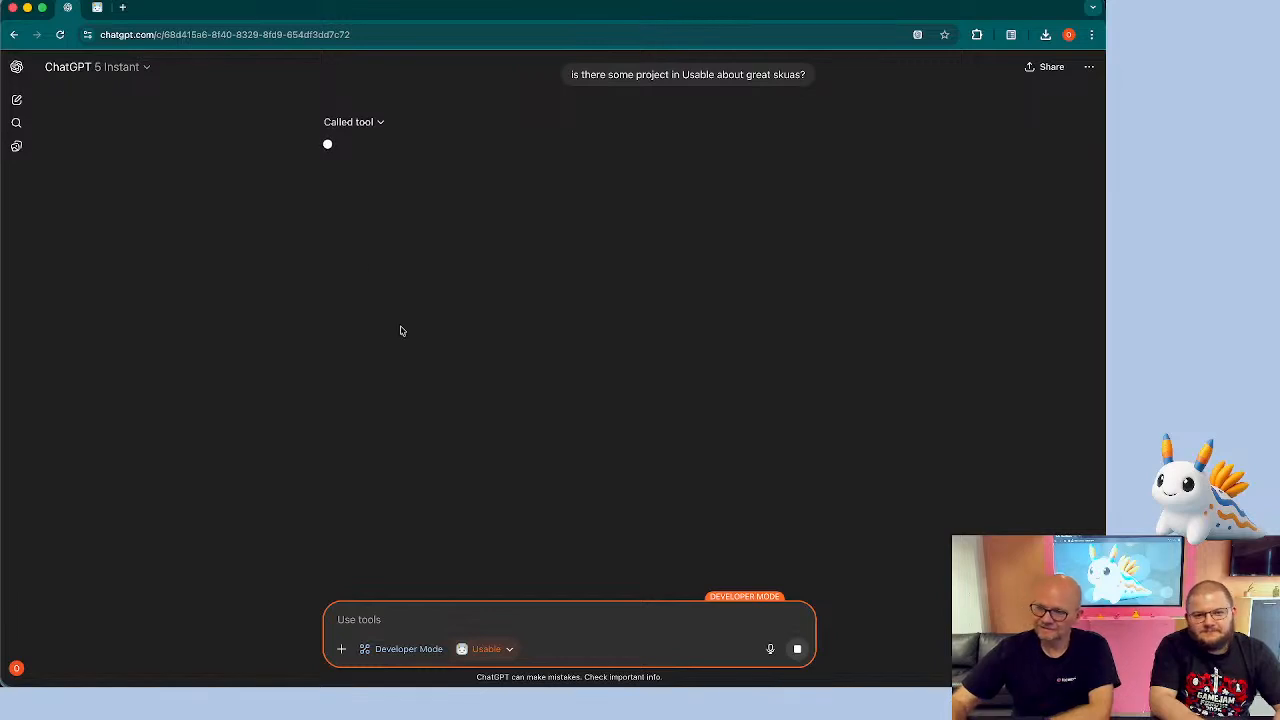
click(380, 124)
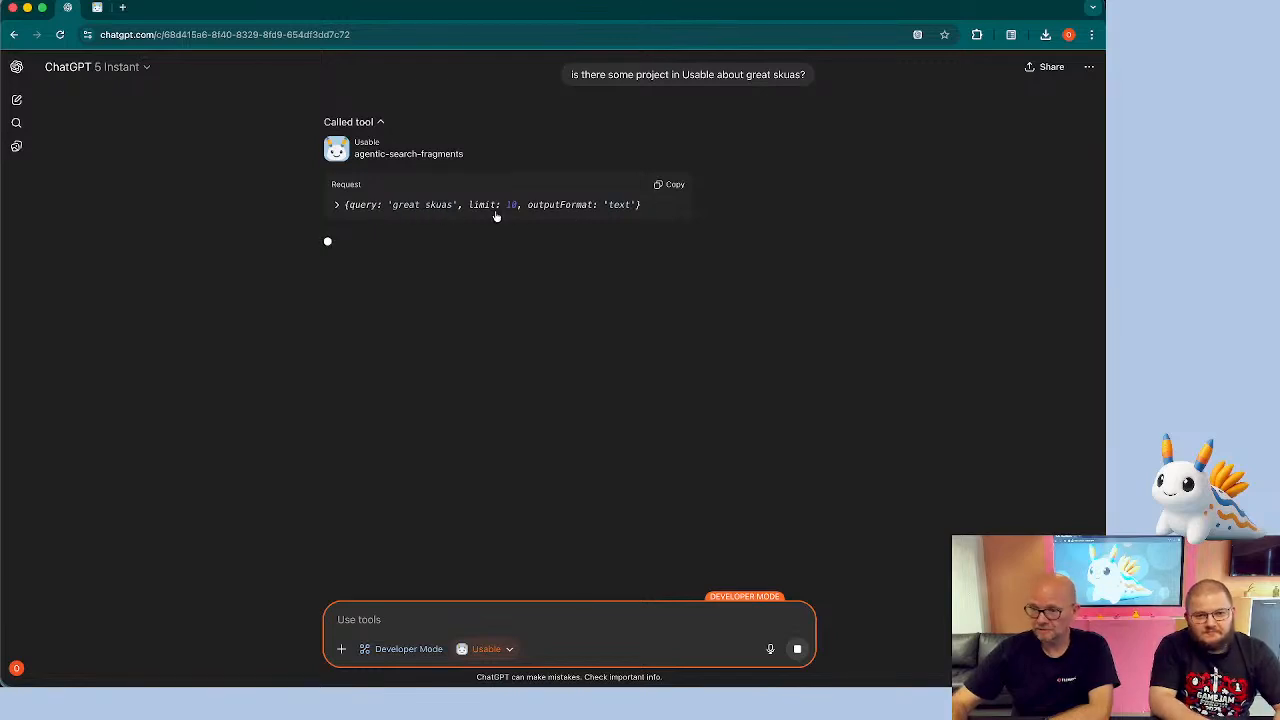
click(381, 123)
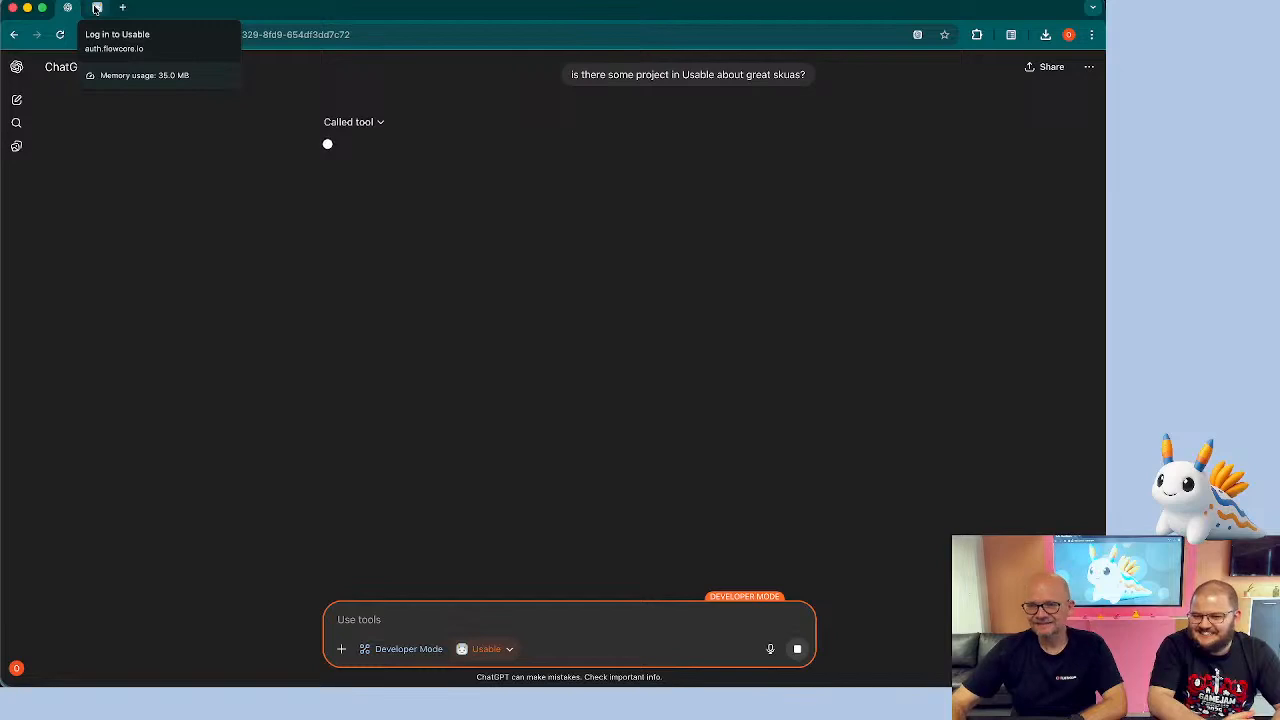
click(96, 8)
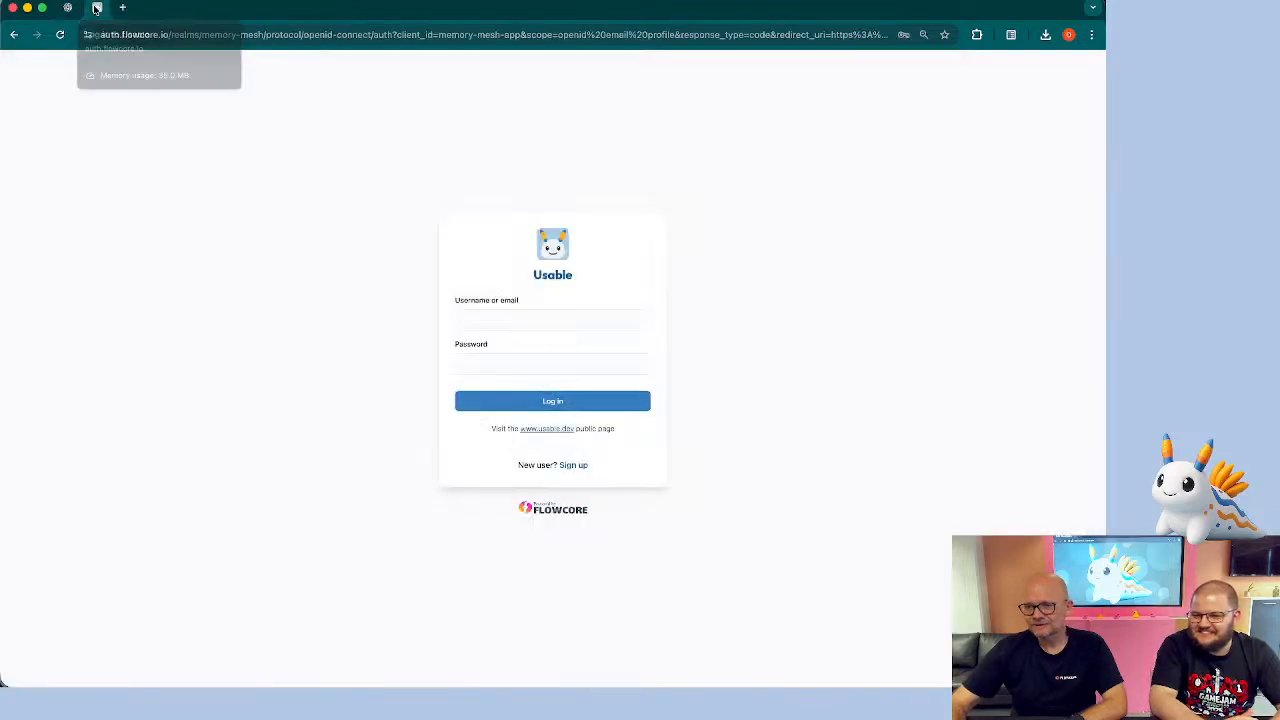
click(522, 319)
click(566, 352)
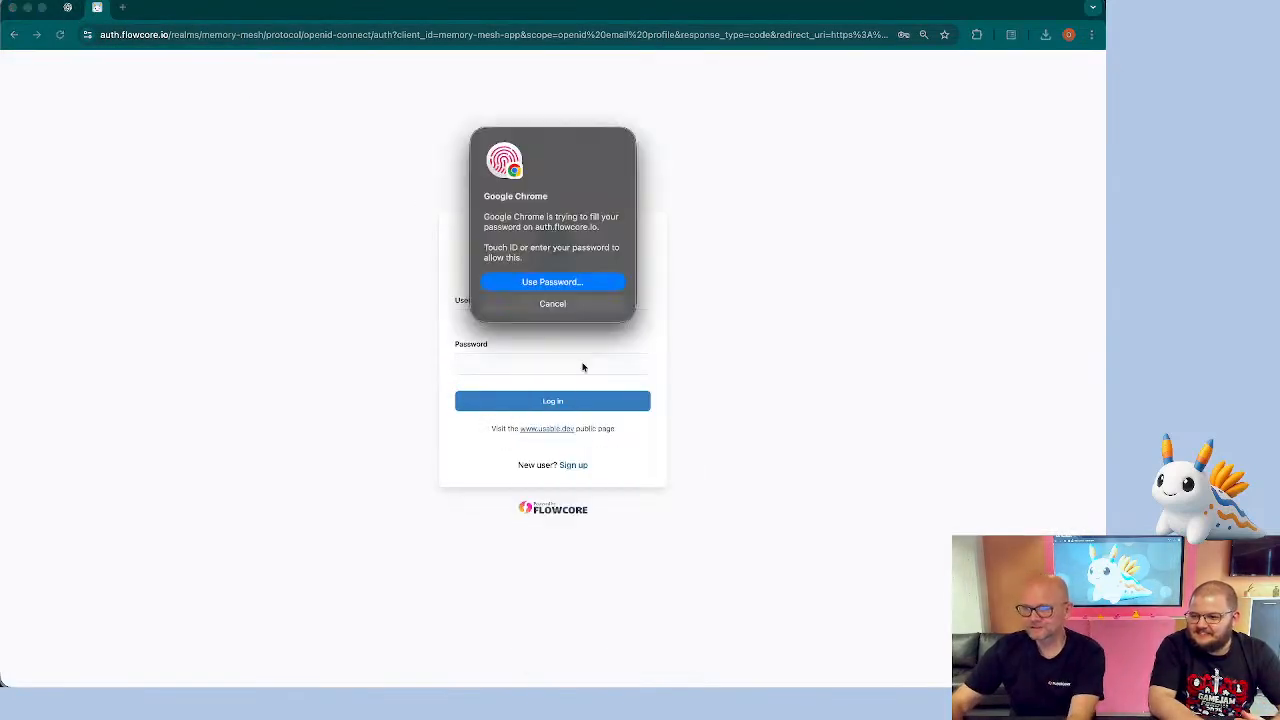
click(559, 401)
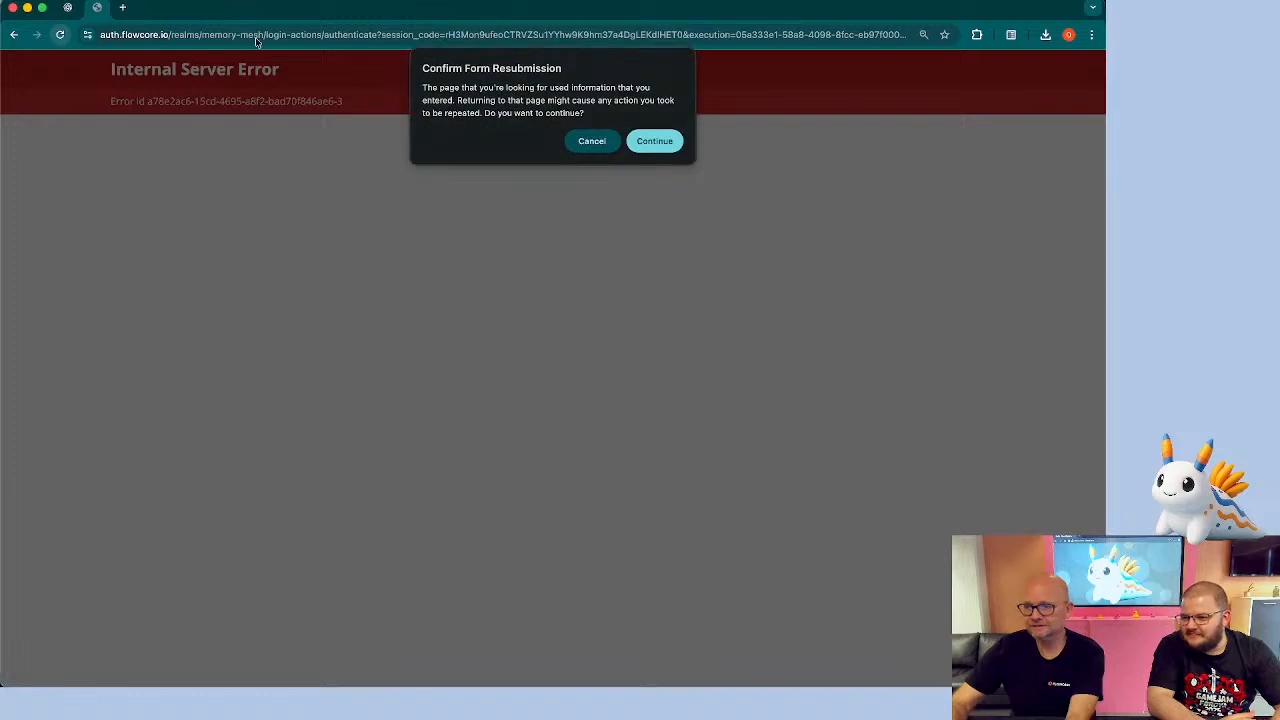
click(645, 137)
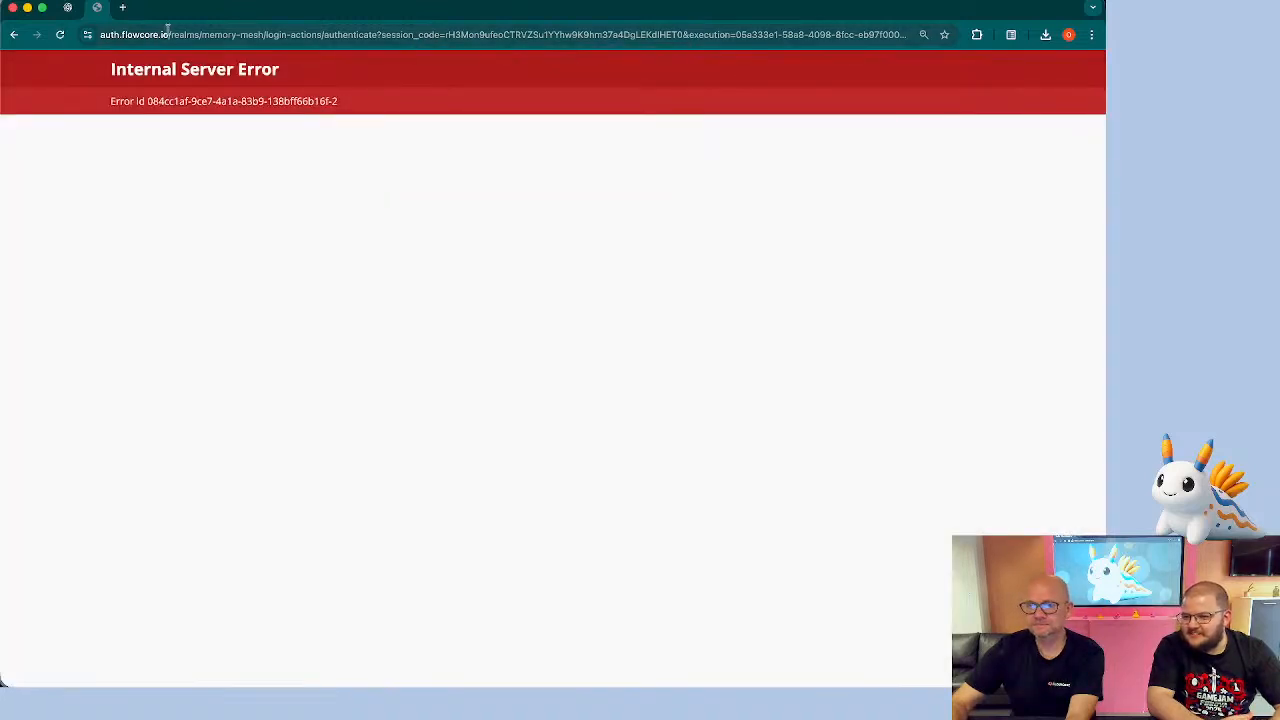
click(67, 8)
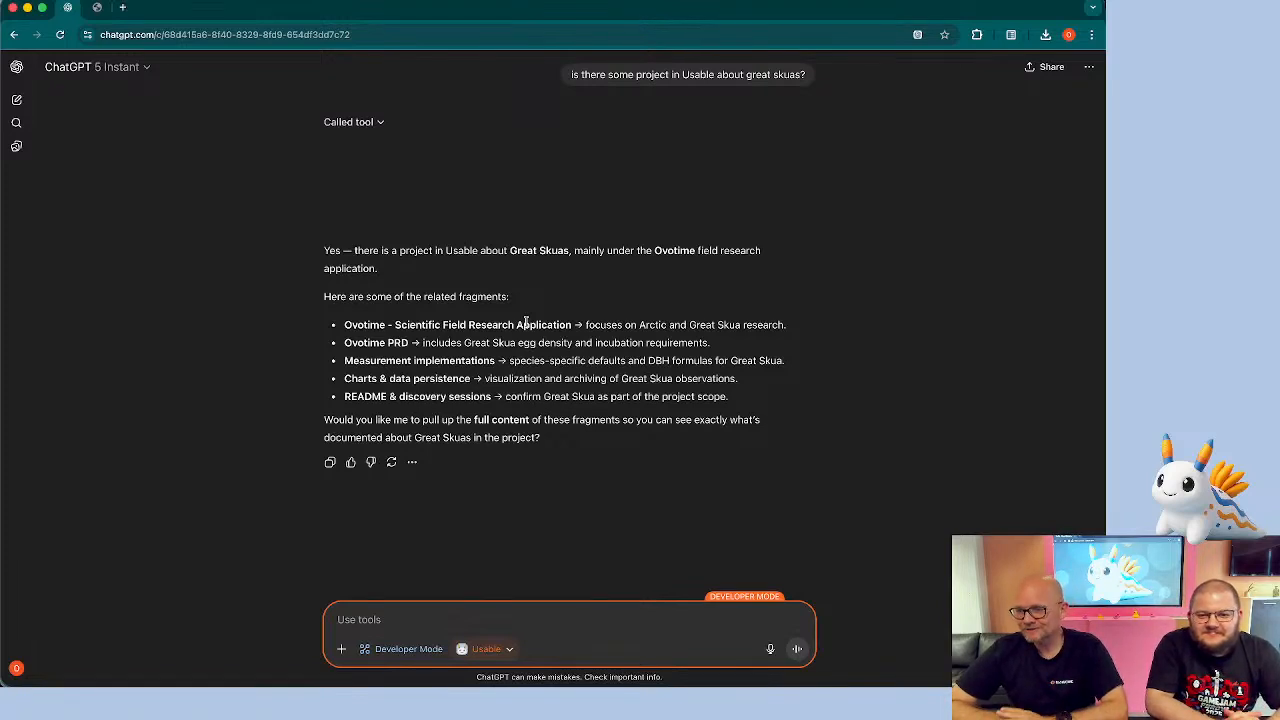
Ask the chat for an executive summary of the PRD
double_click(669, 250)
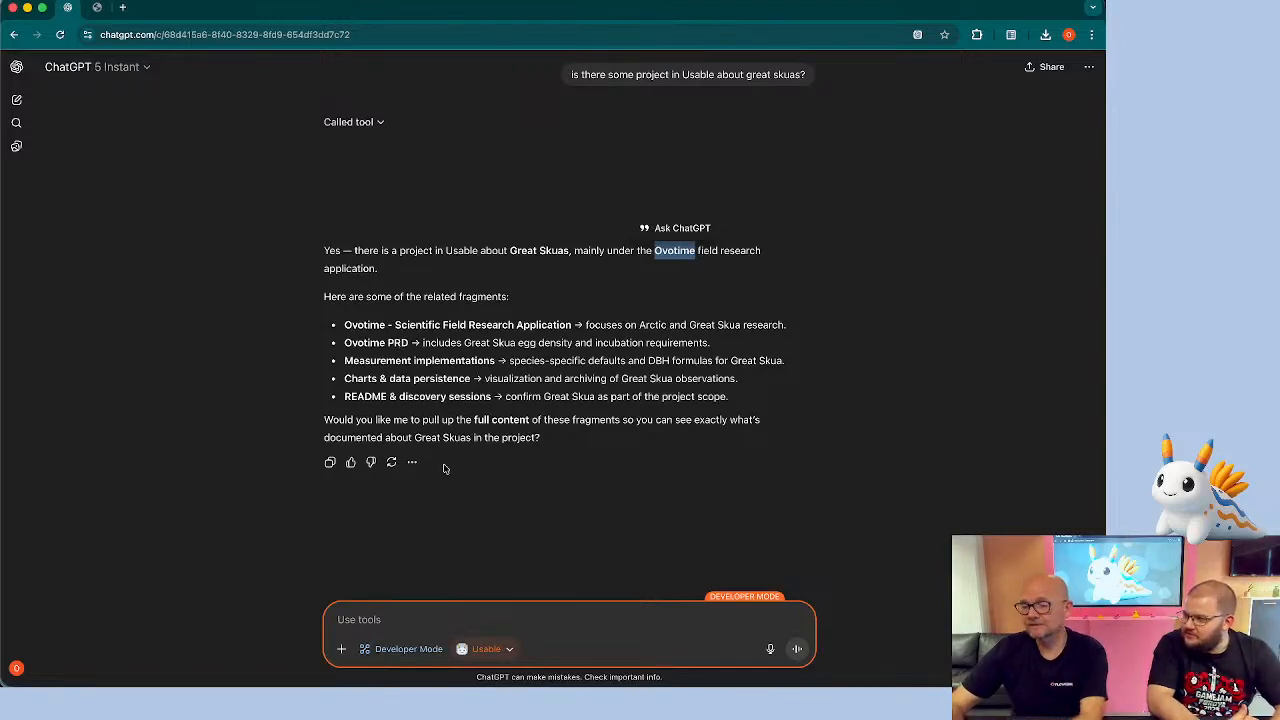
click(424, 622)
text(Can you give me an ex)
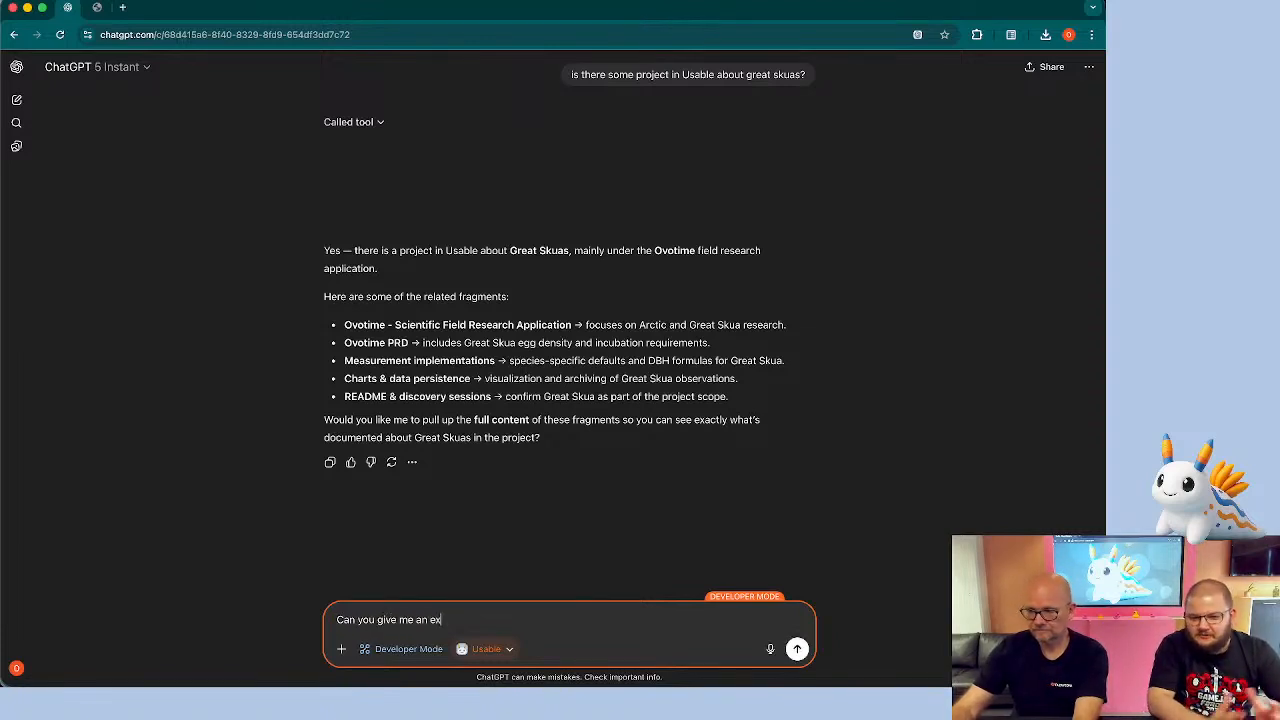
text(ecutive summary of)
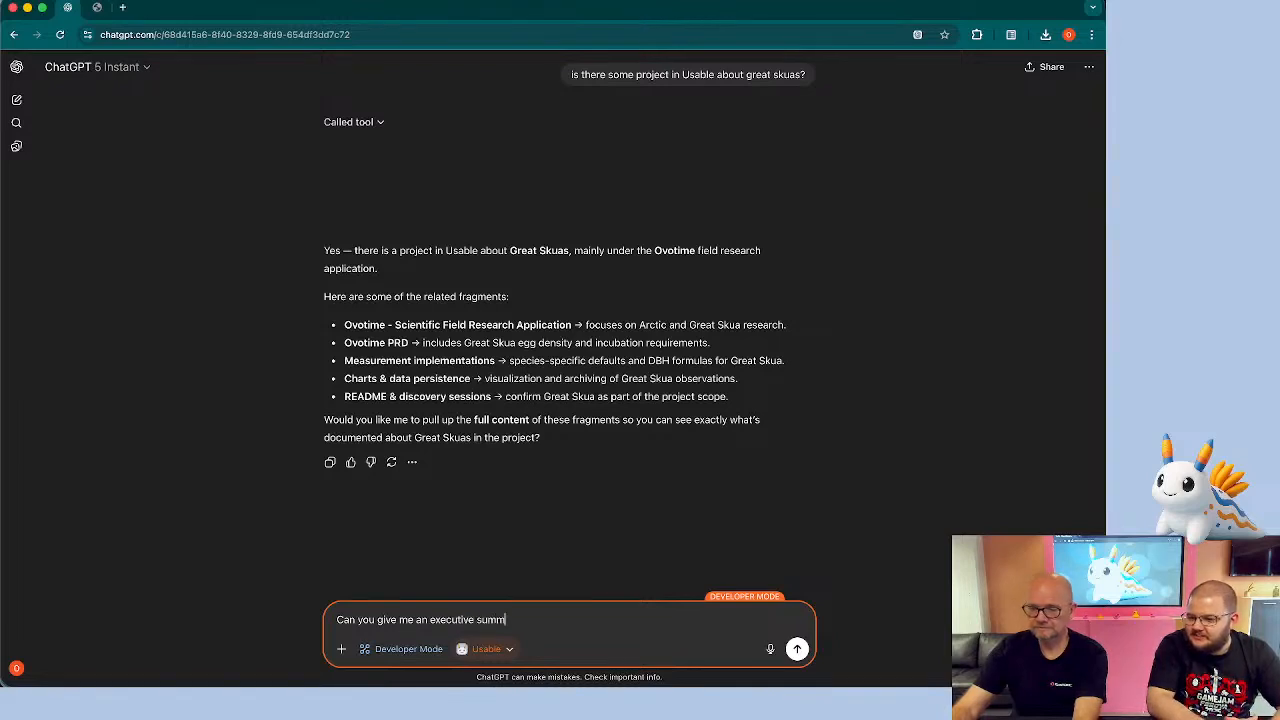
text( the PR)
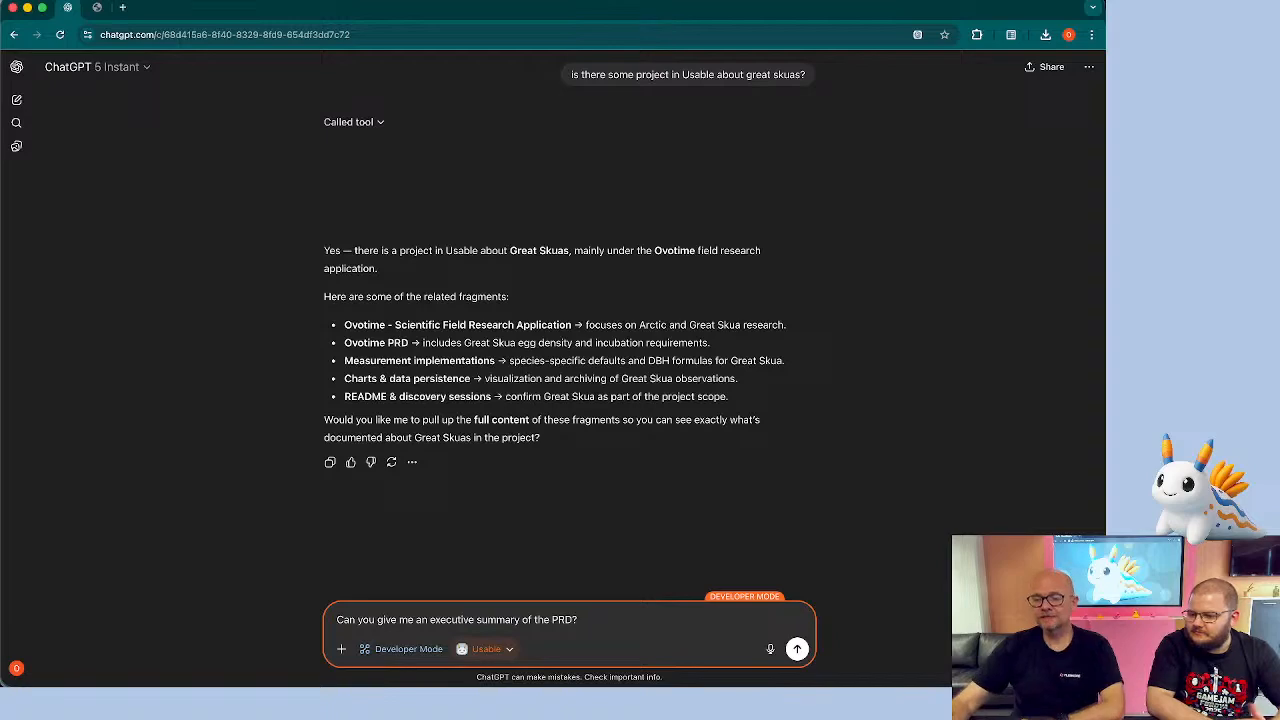
text(D?)
key(Return)
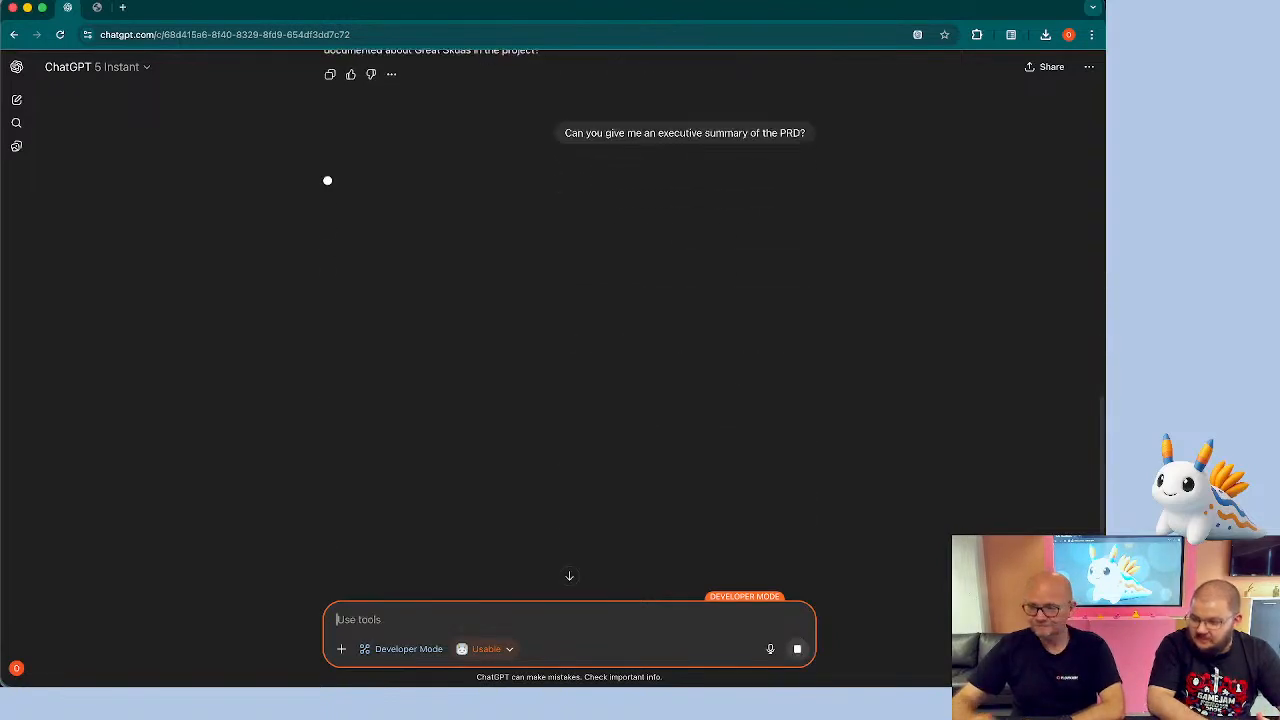
Confirm the get-memory-fragment-content tool call
scroll(462, 422, up, 3)
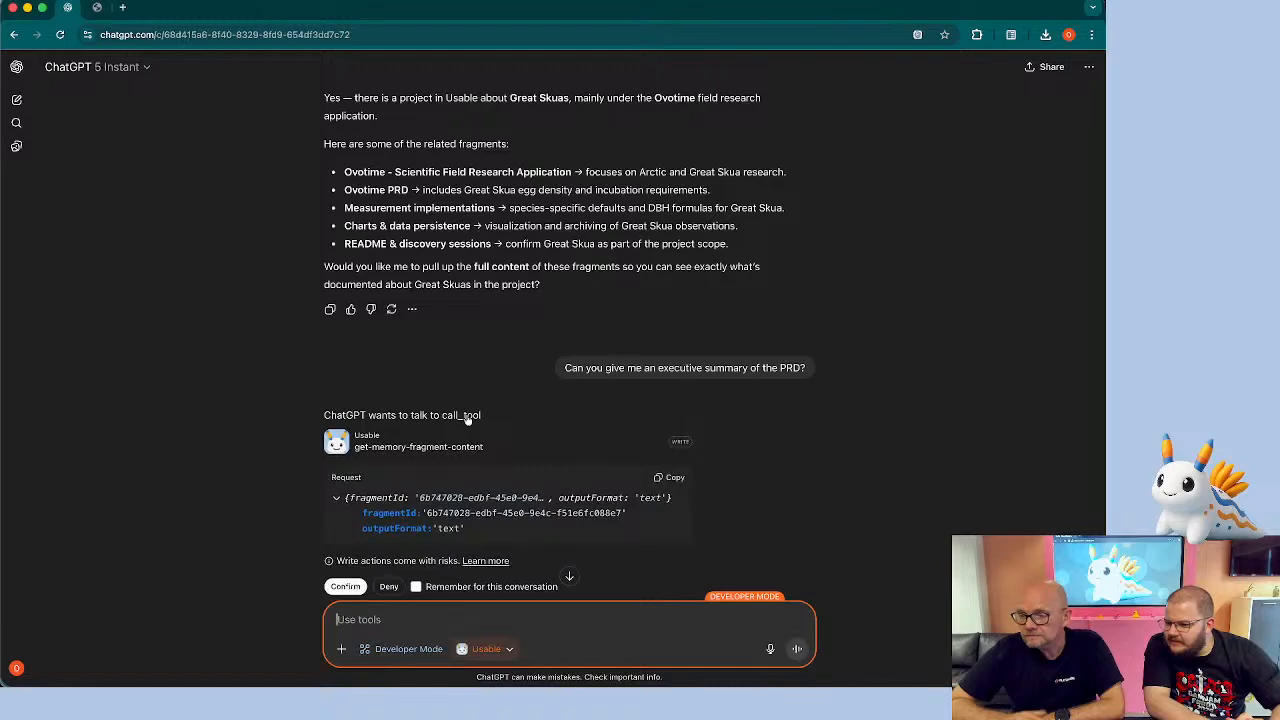
scroll(460, 377, down, 2)
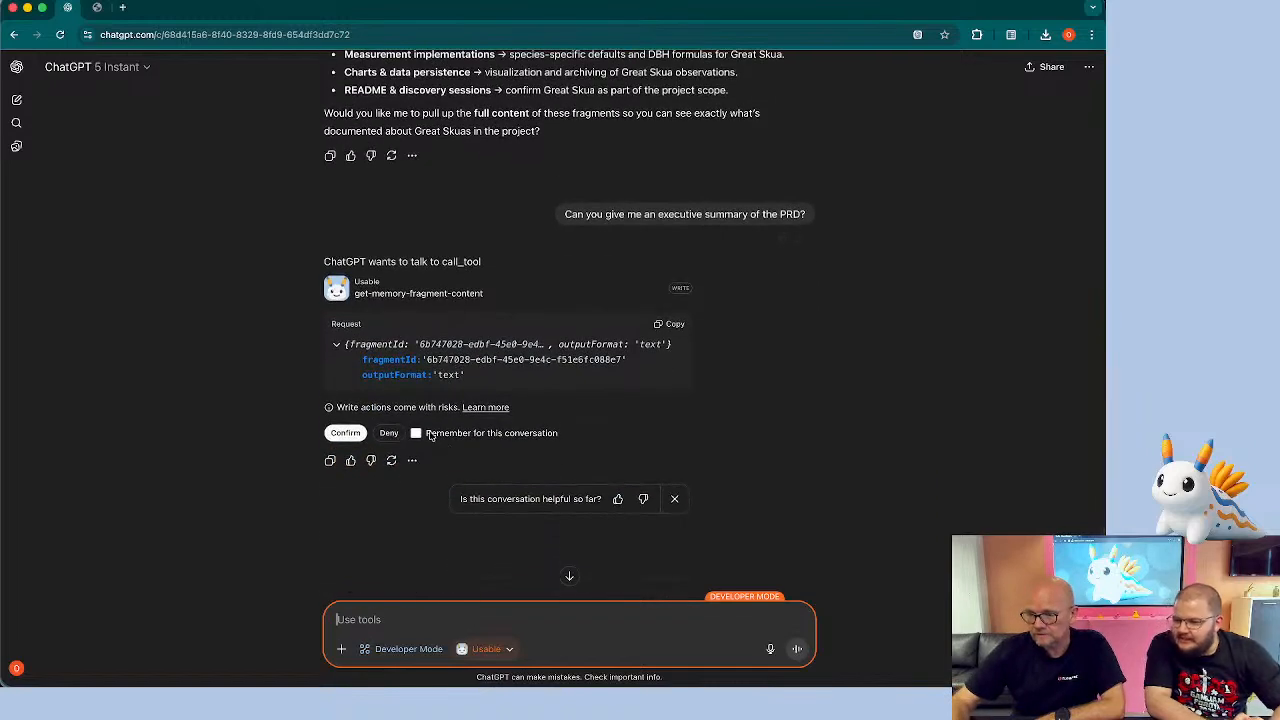
click(349, 432)
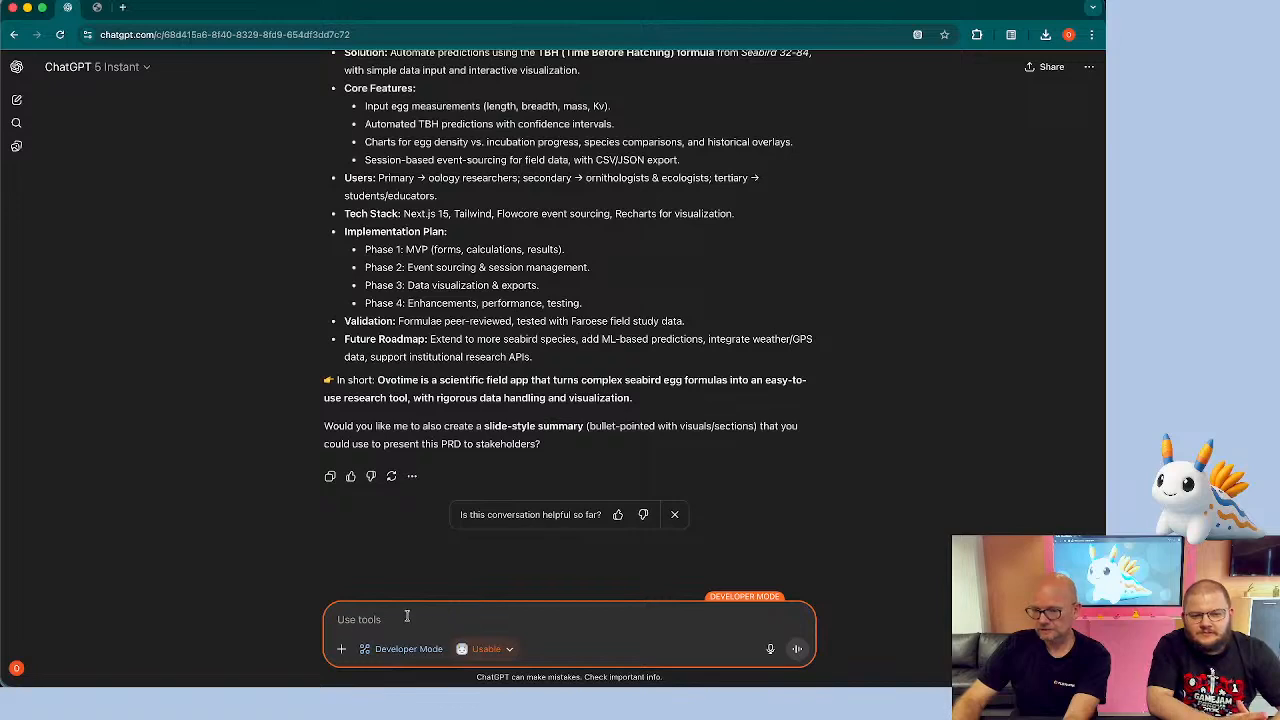
Decline the slide summary and ask the chat to put the summary in a canvas
text(No)
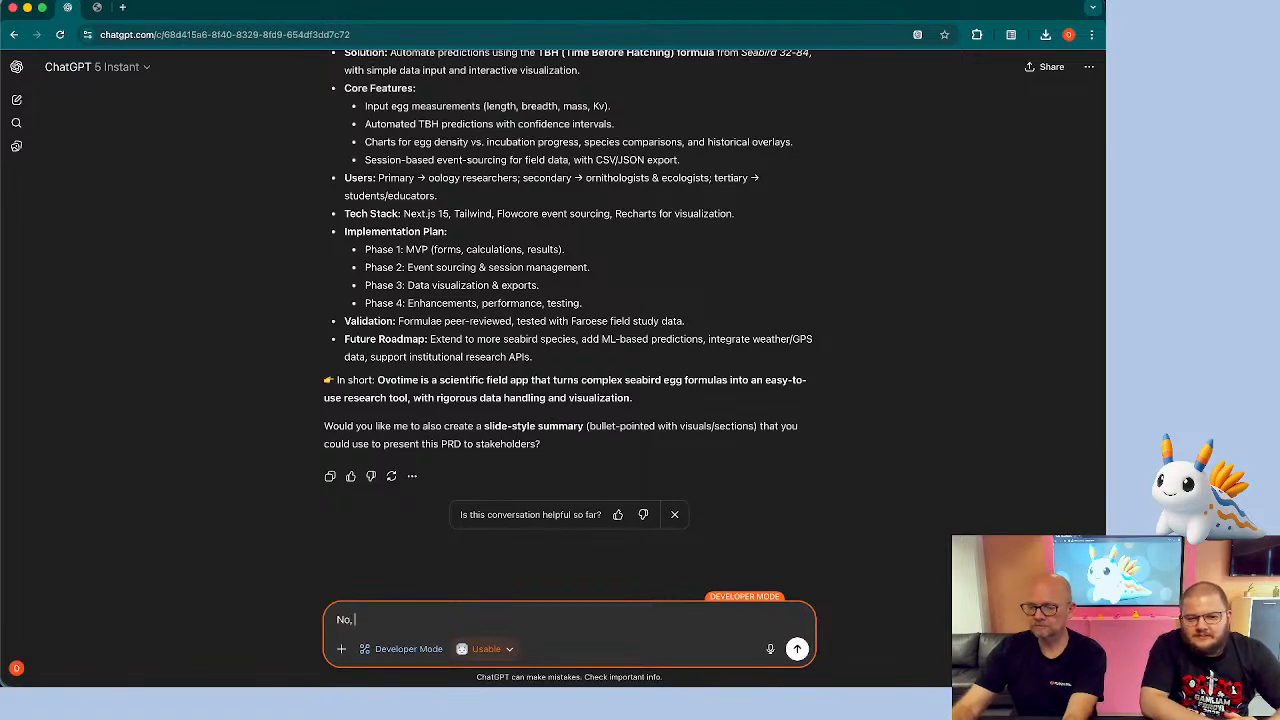
text(, but can you)
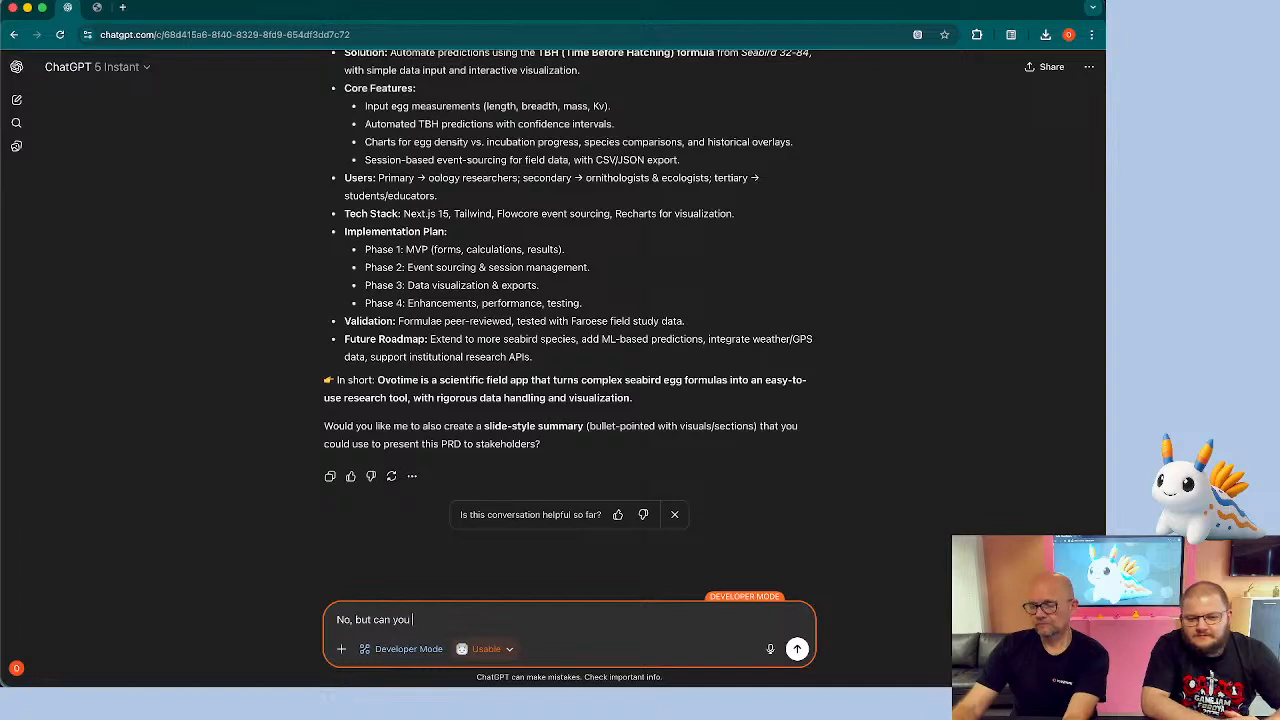
text( put the summary in)
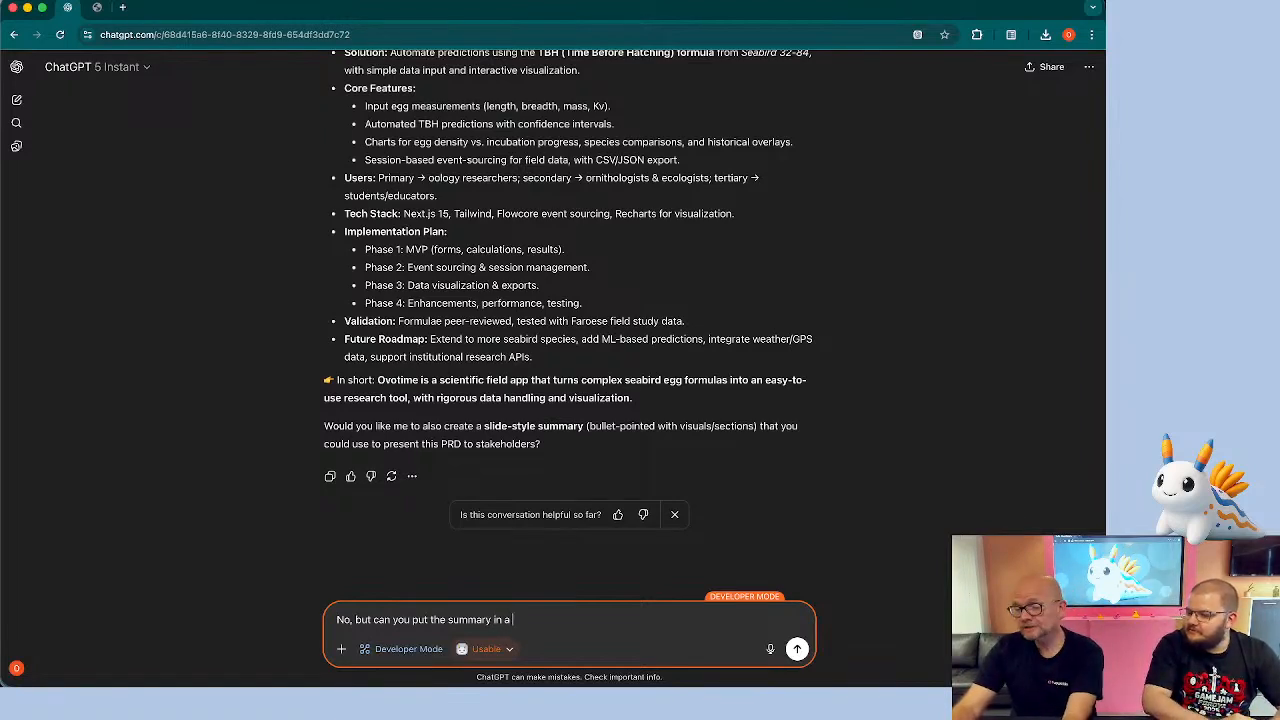
text(a canvas)
key(Return)
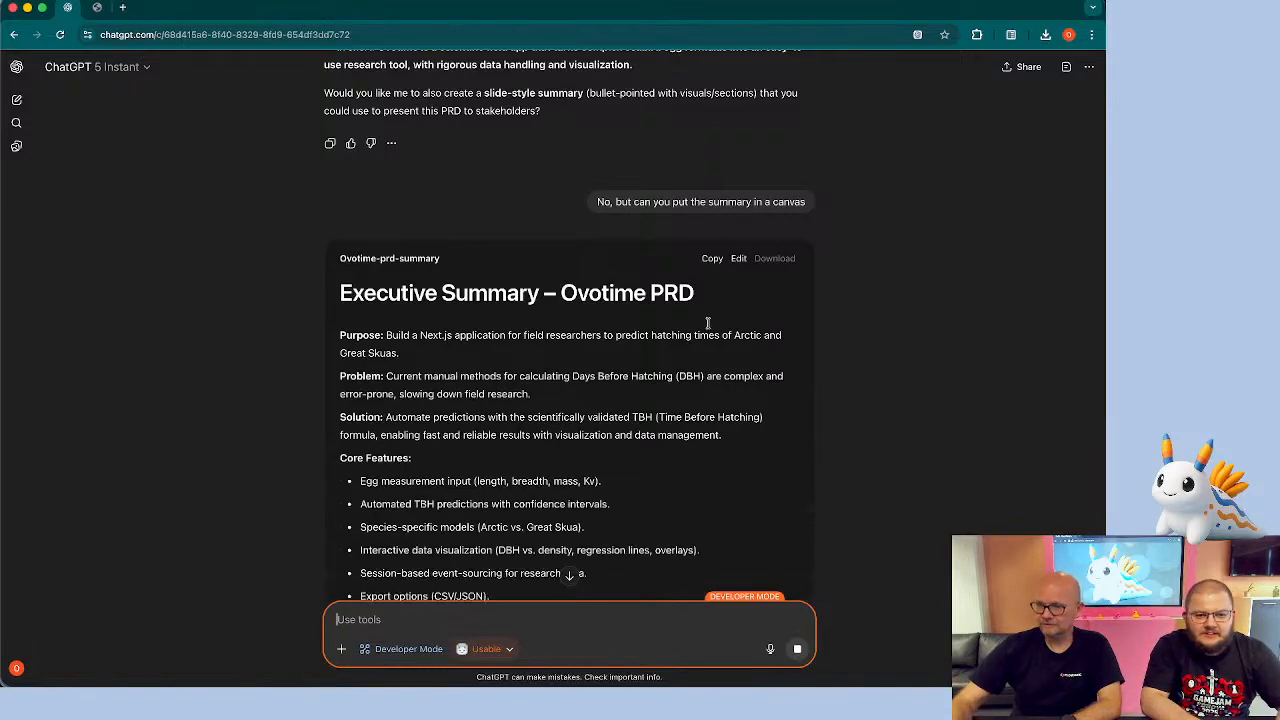
Open the summary canvas for editing and ask the chat to add a phase: "Phase 5: Global expansion"
click(738, 258)
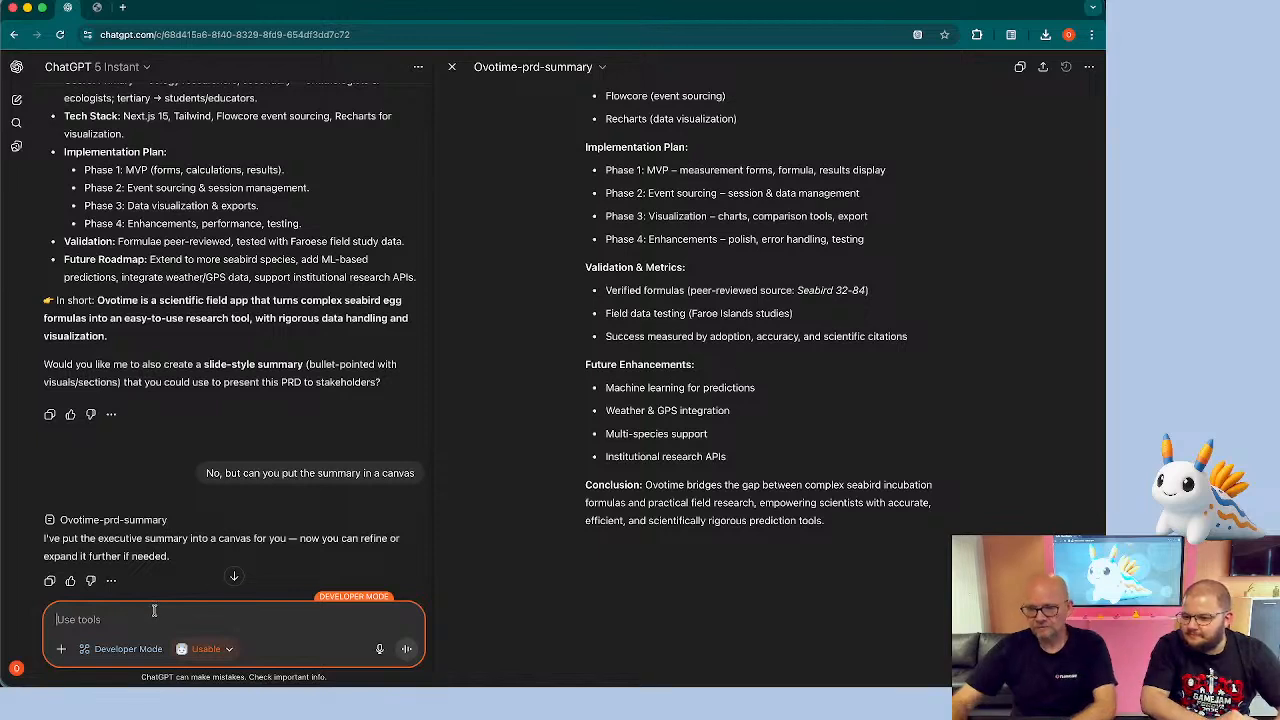
text(Can you ad)
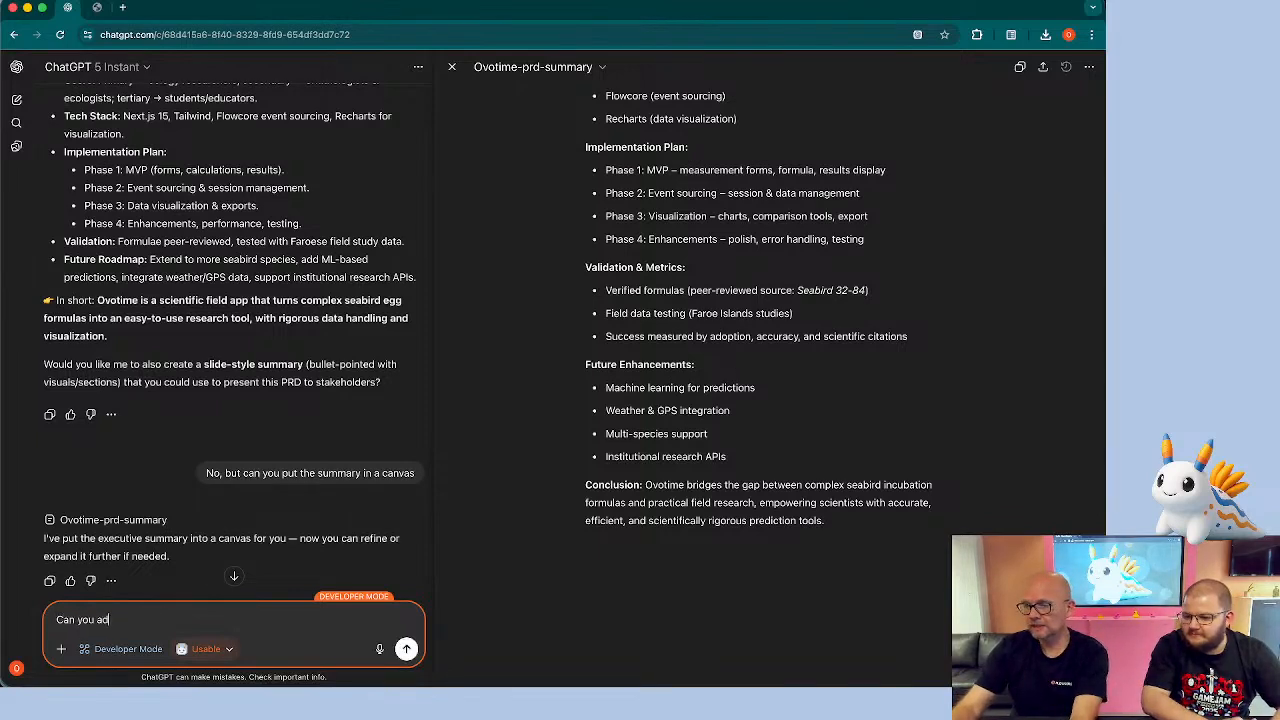
text(d a phase?)
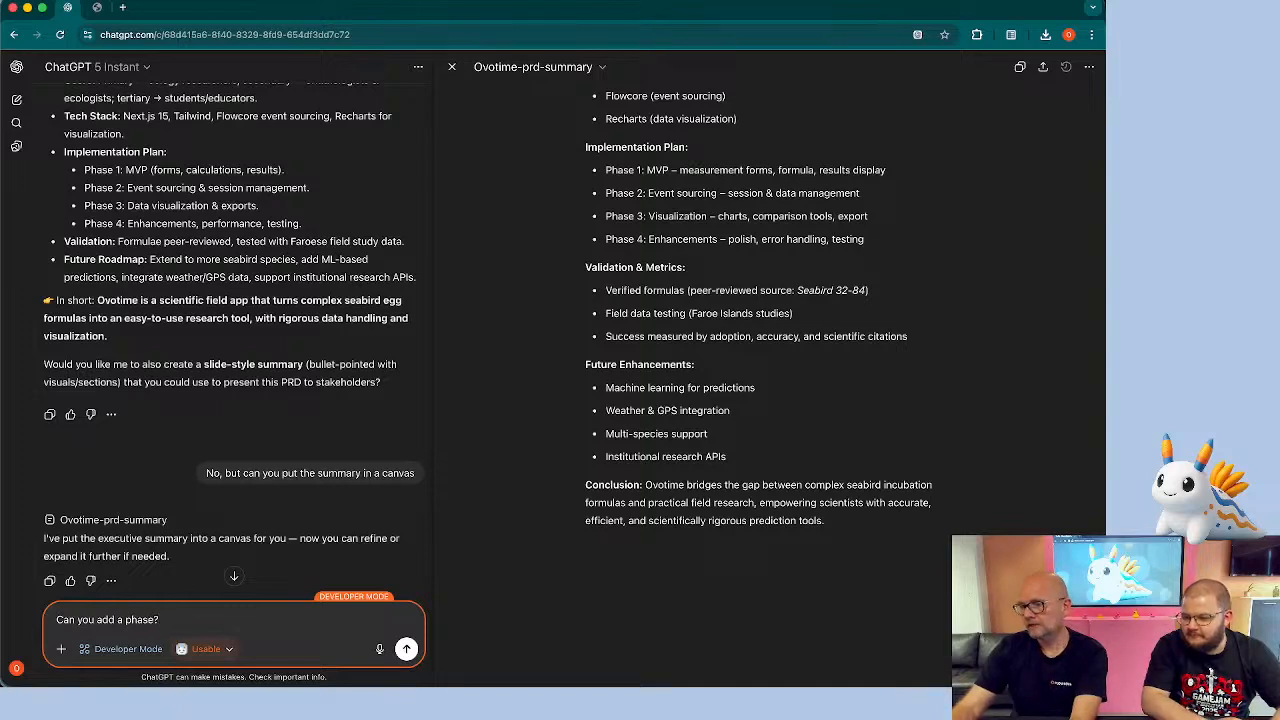
text( Phas)
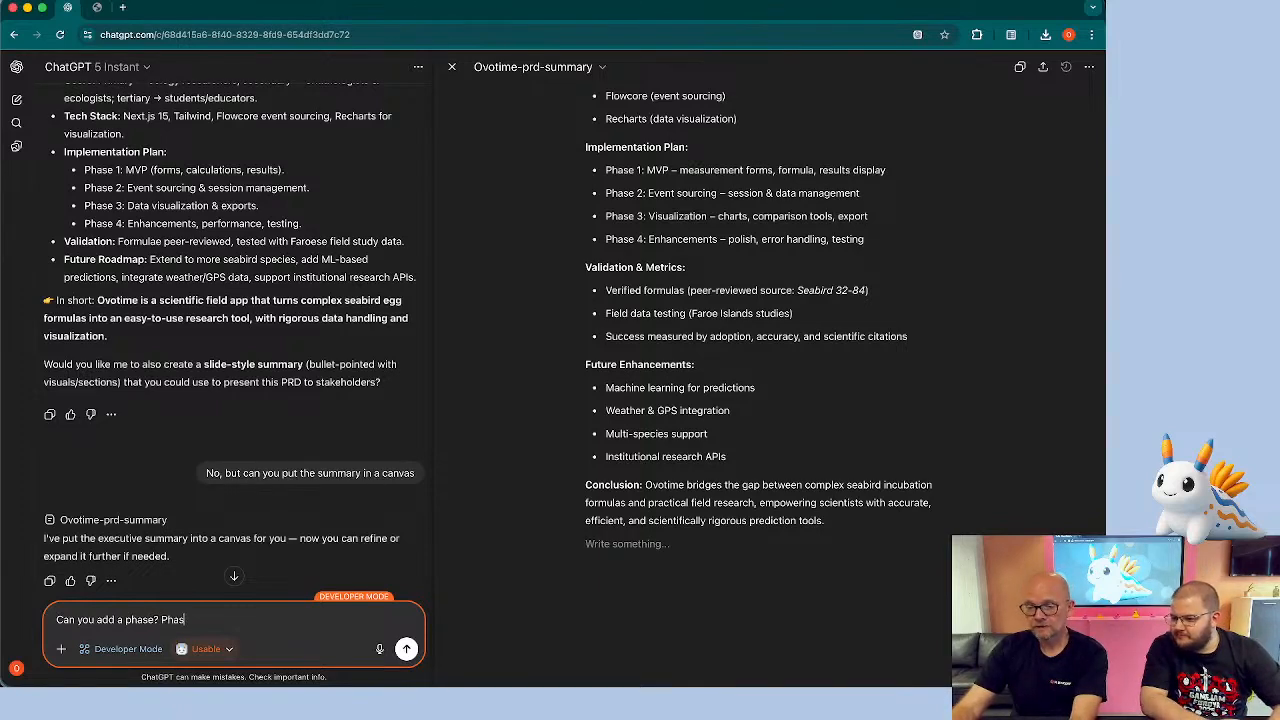
text(e 5: Global exans)
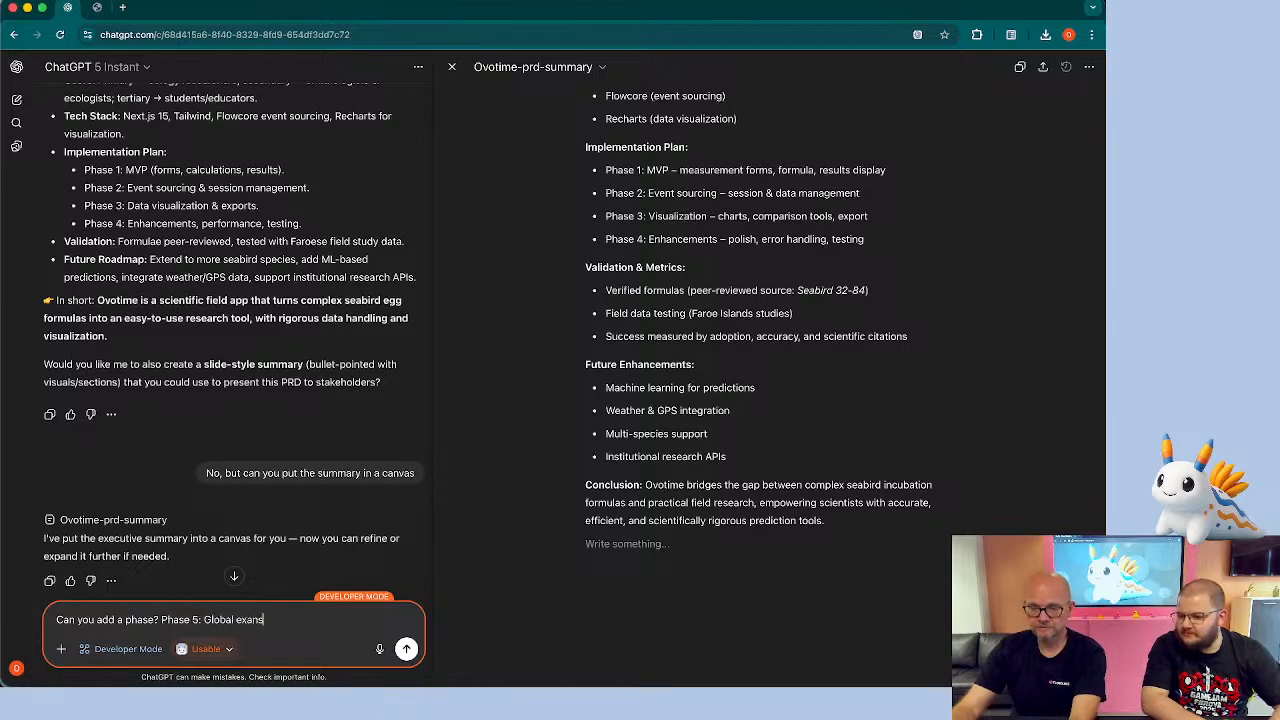
key(BackSpace)
key(BackSpace)
key(BackSpace)
text(pansion)
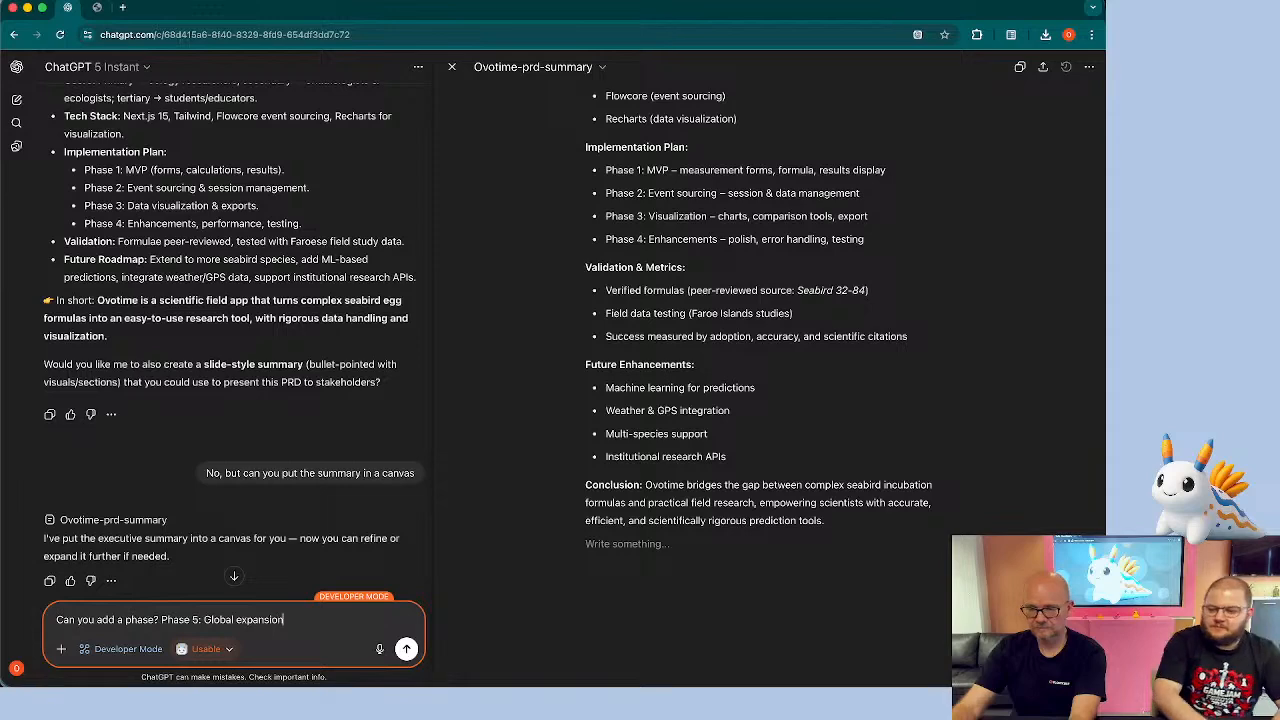
key(Return)
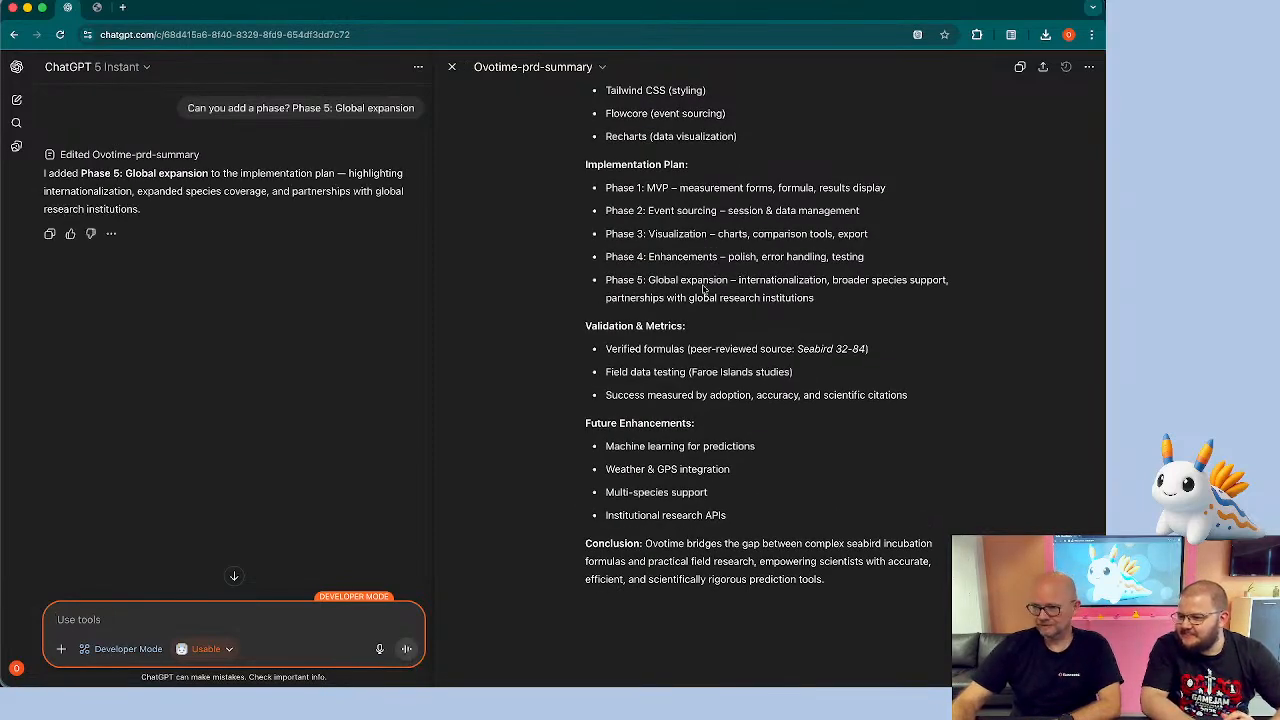
Ask the chat: "Can you update the PRD in Usable accordingly?"
click(167, 611)
text(Can you)
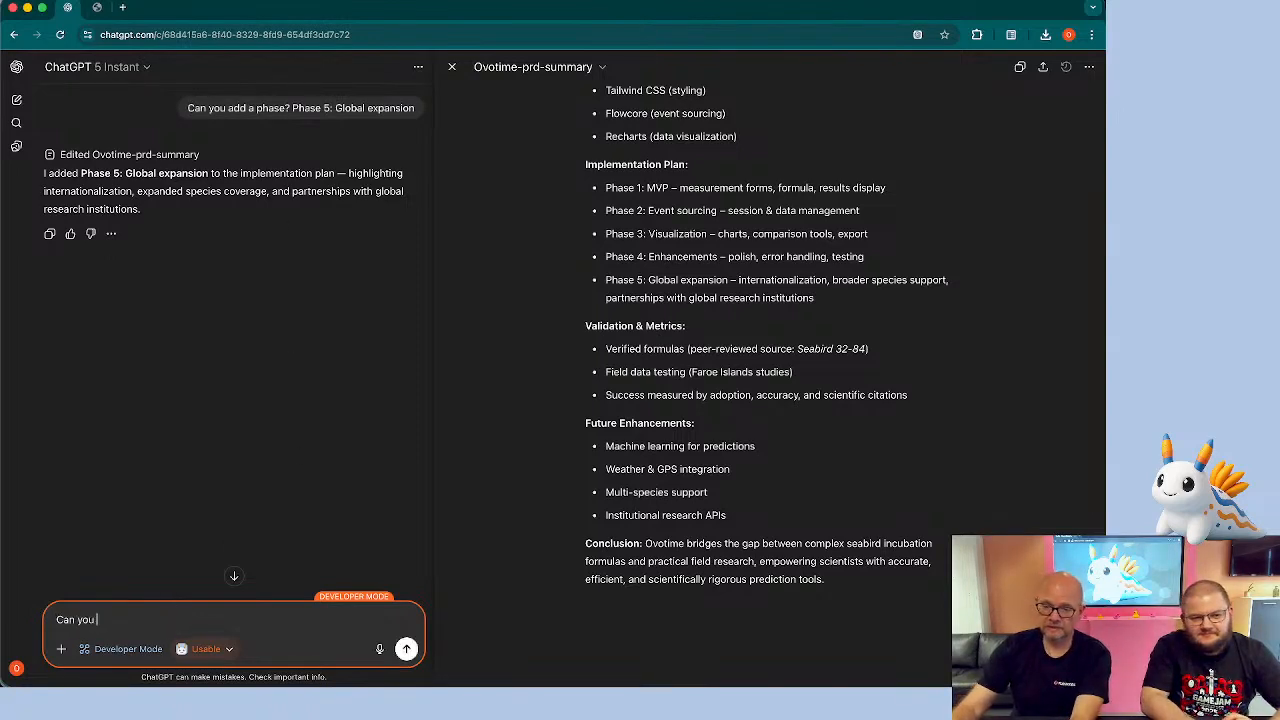
text( update the )
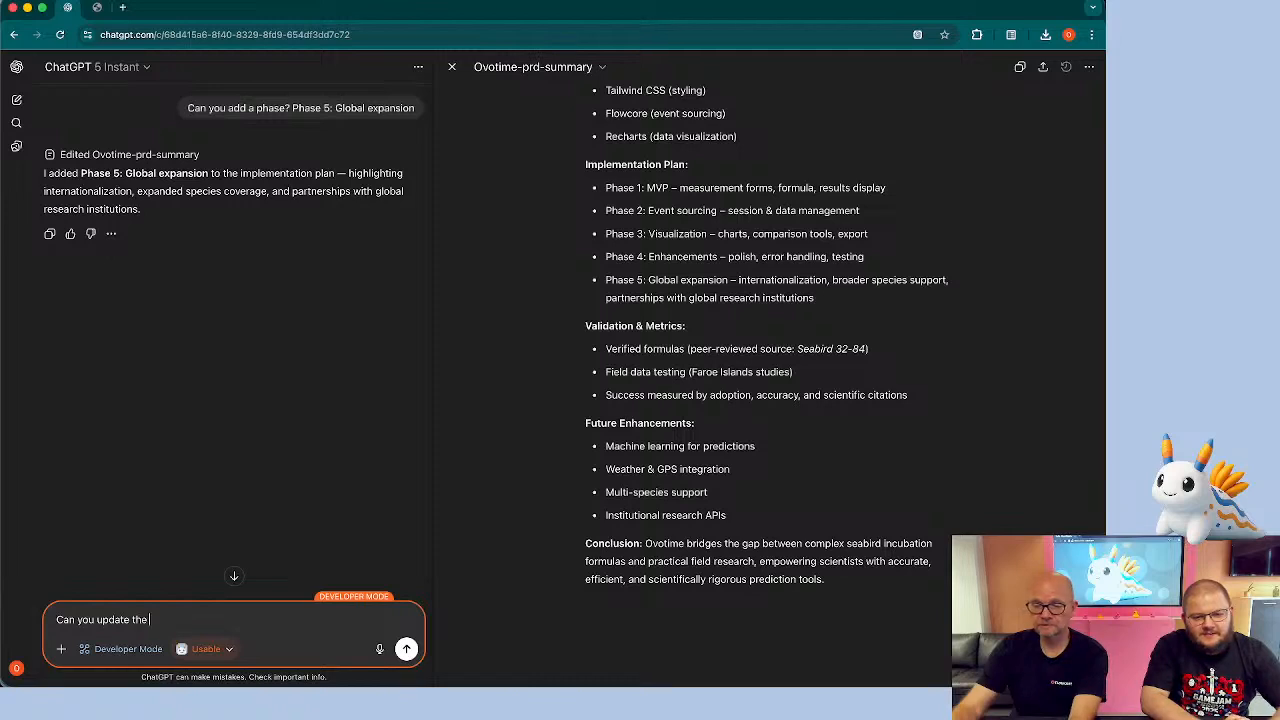
text(PRD in)
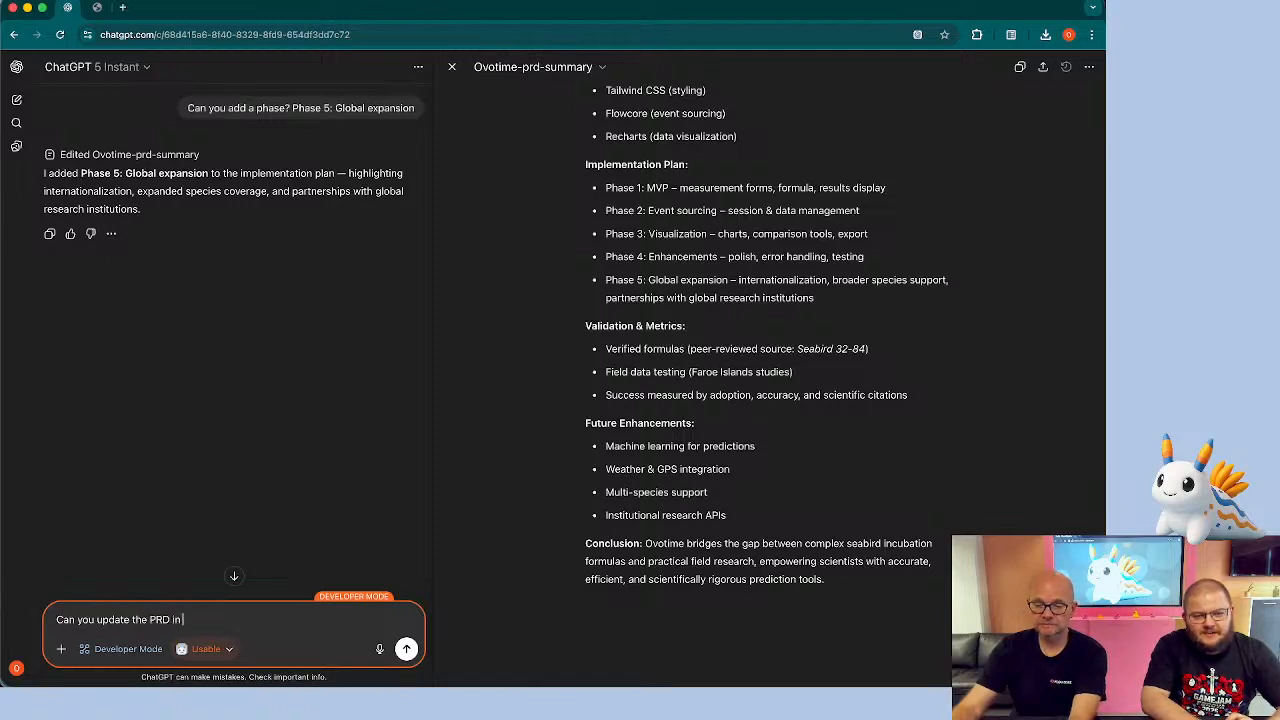
text( Usable)
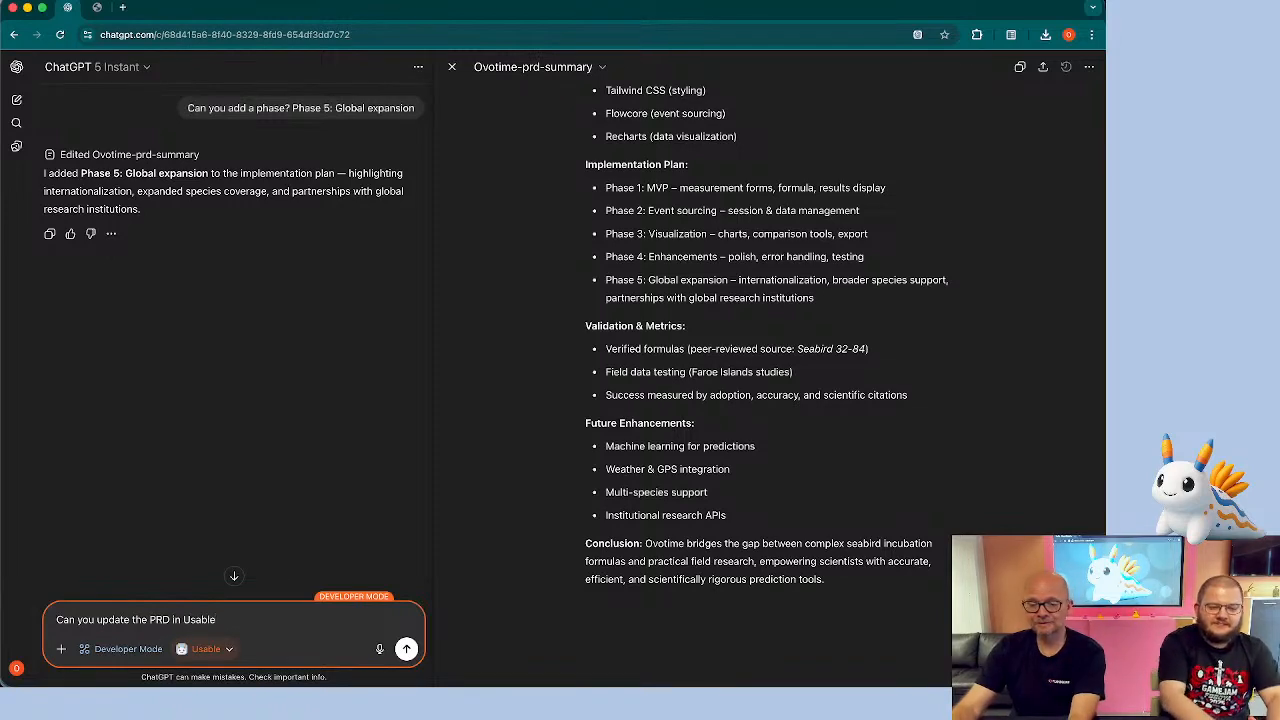
text( accordingly)
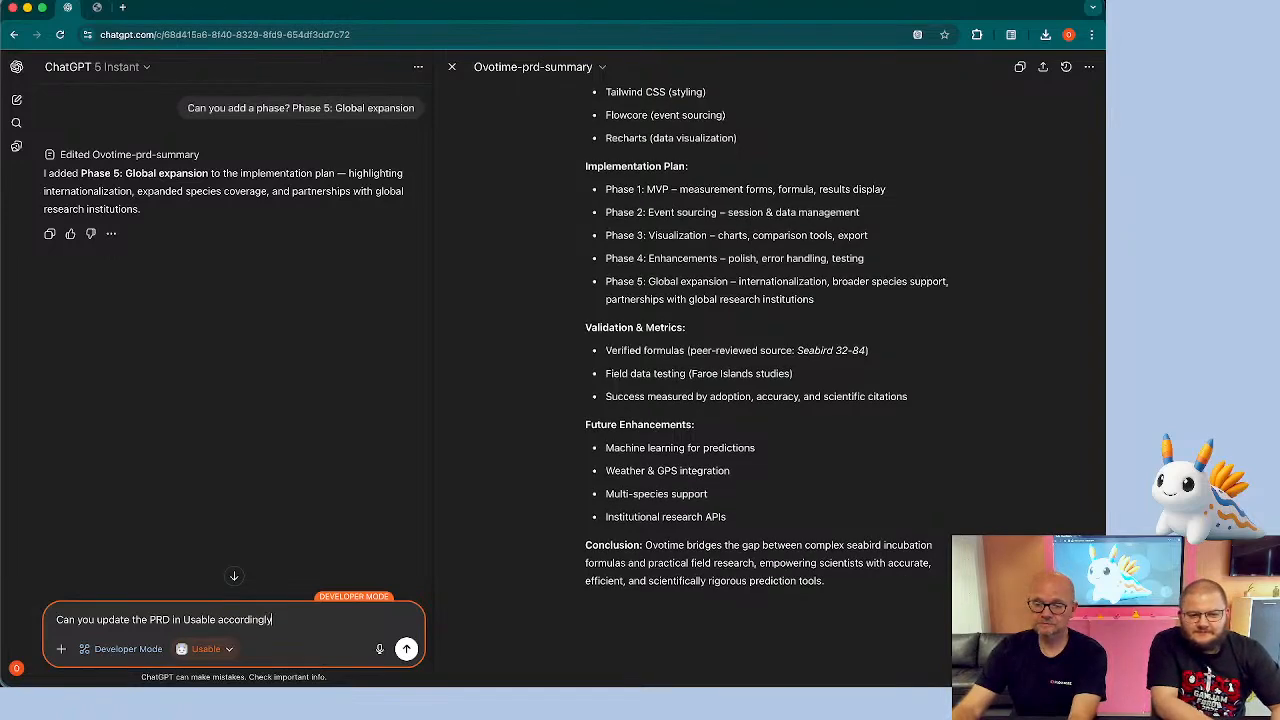
text(?)
key(Return)
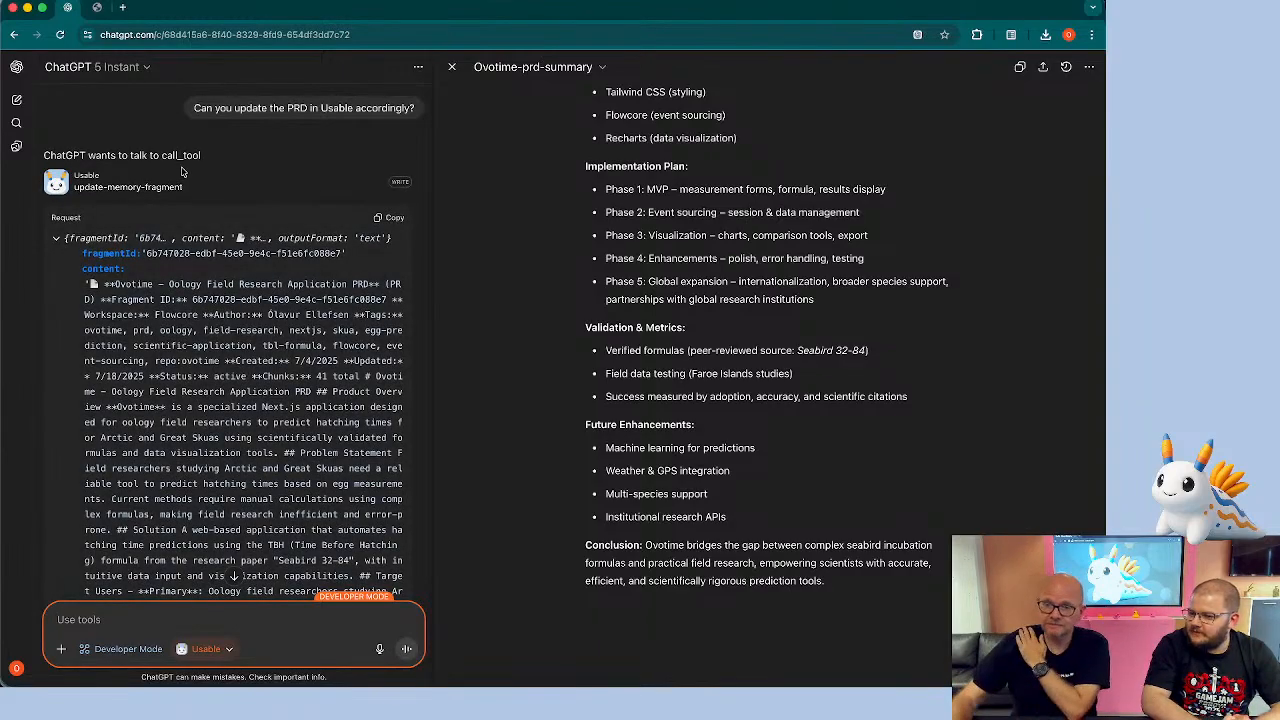
Confirm the update-memory-fragment tool call, remembering the approval for this conversation
scroll(158, 218, down, 15)
scroll(158, 216, down, 20)
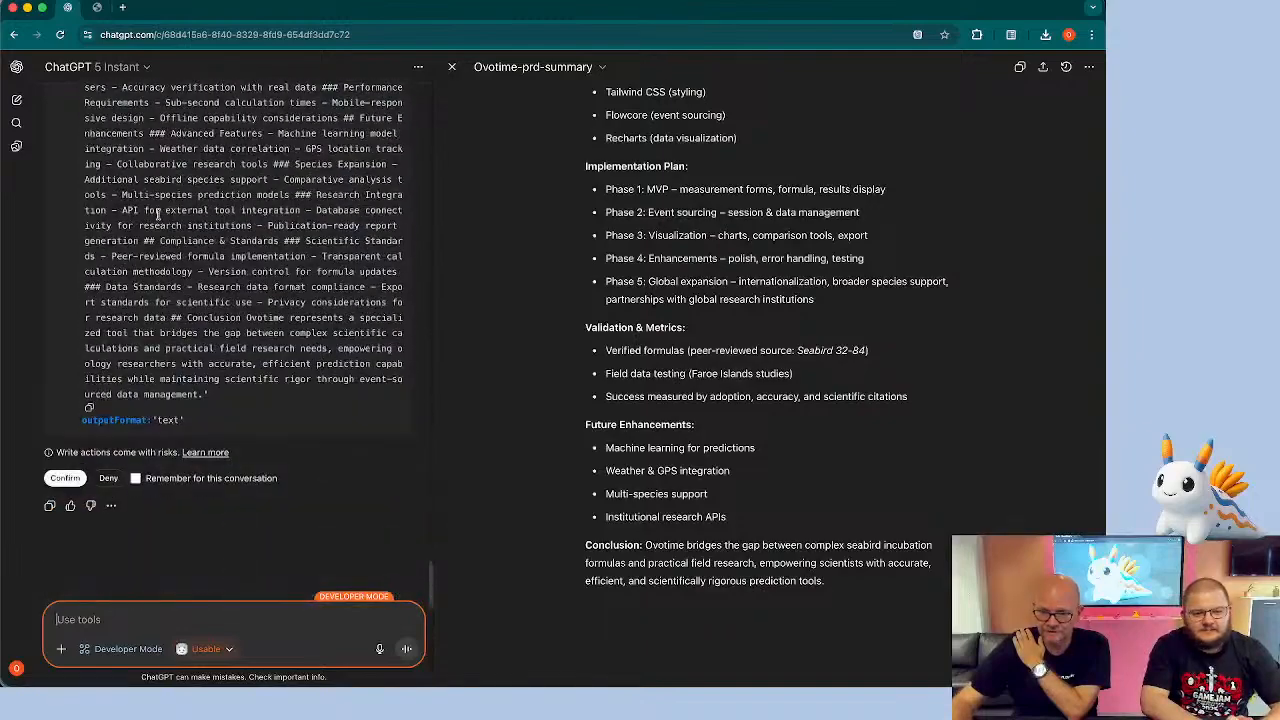
click(136, 478)
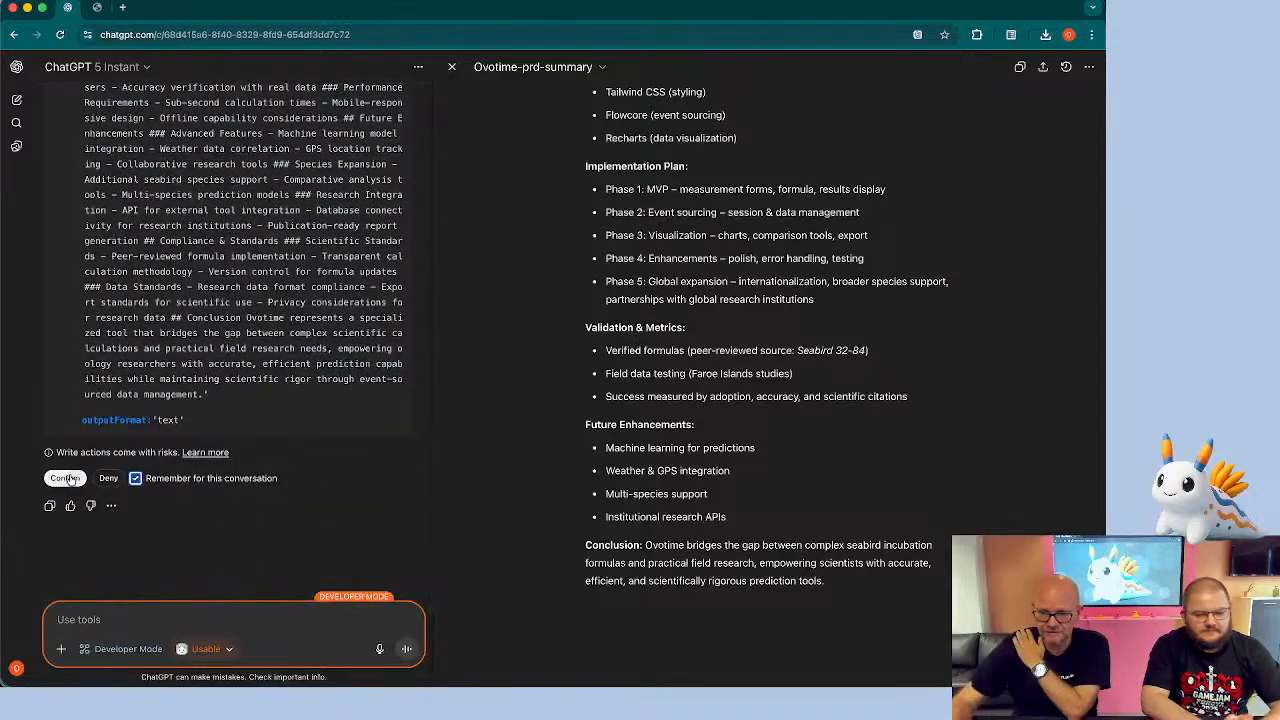
click(64, 478)
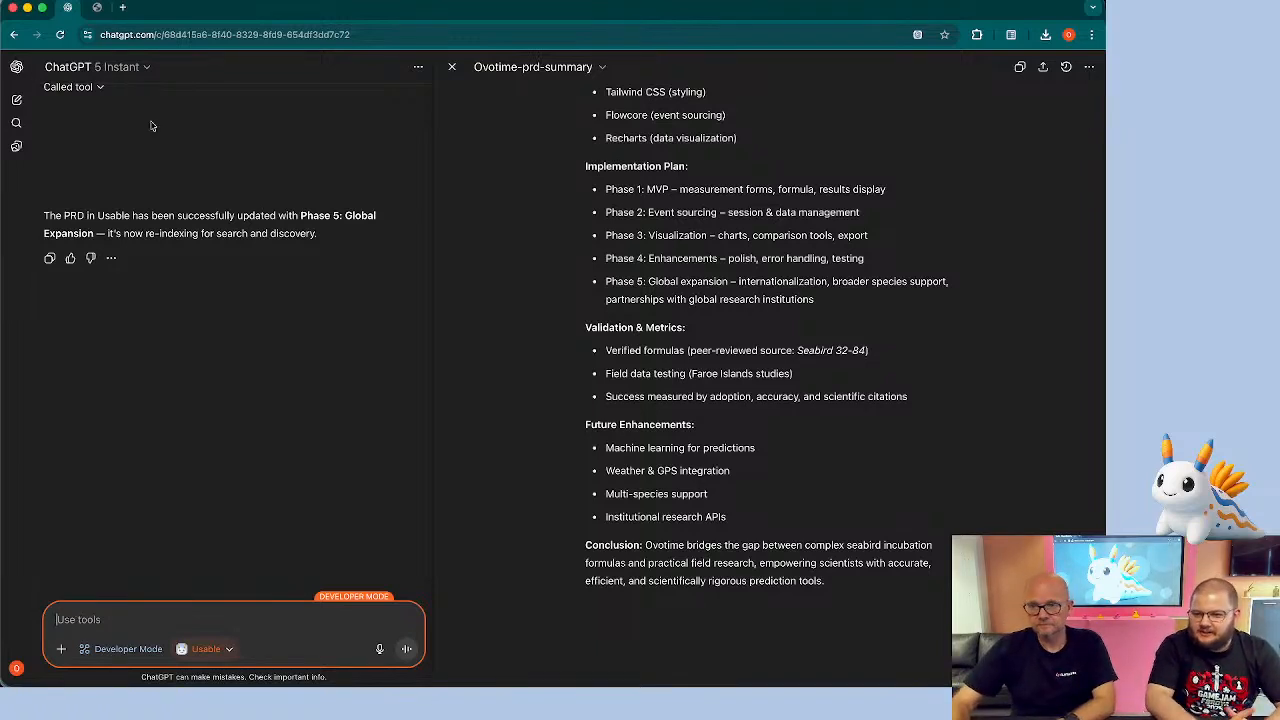
Switch to the Usable dashboard tab, search for "ovotime prd" and open the Ovotime - Oology Field Research Application PRD fragment
click(97, 8)
drag(97, 8, 0, 75)
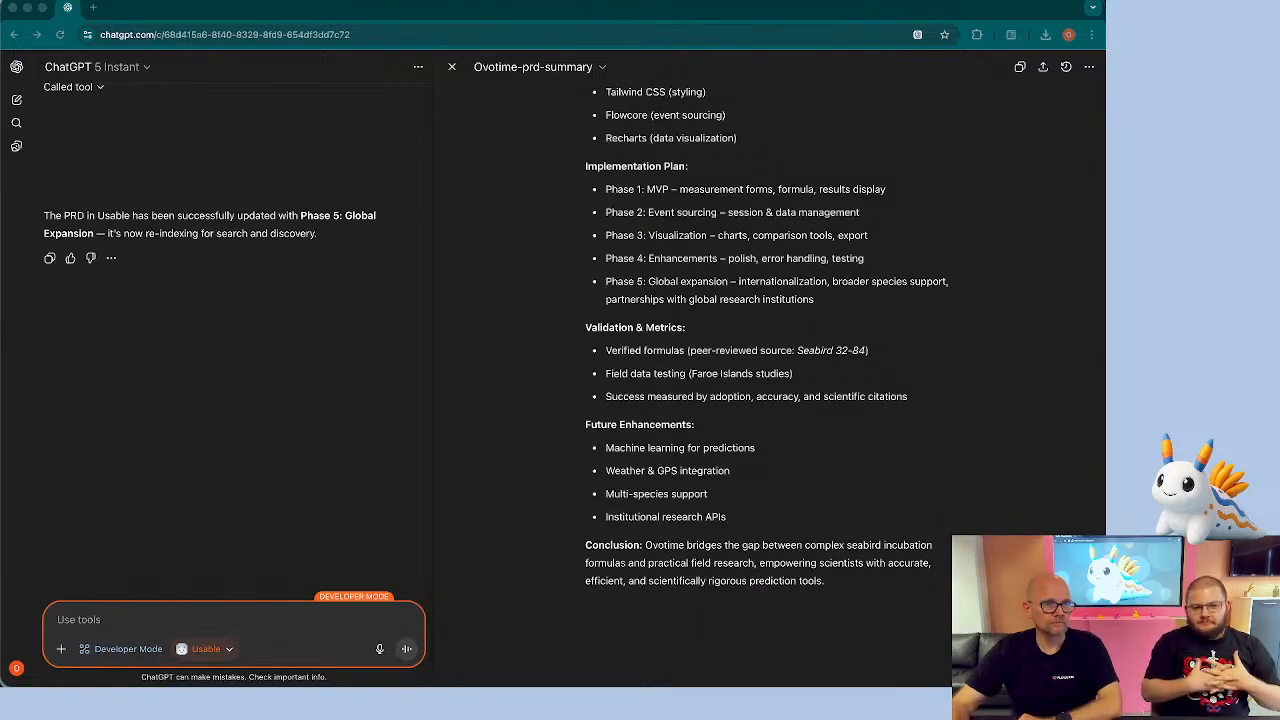
drag(0, 400, 165, 7)
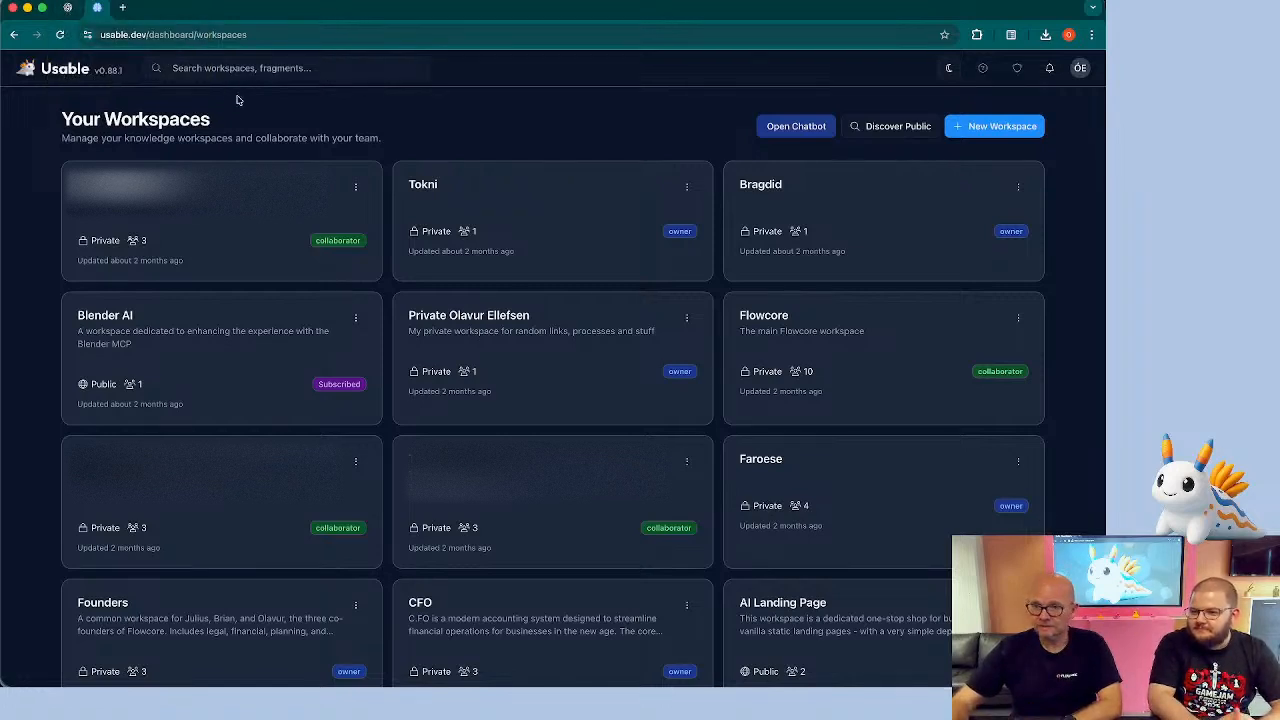
click(222, 68)
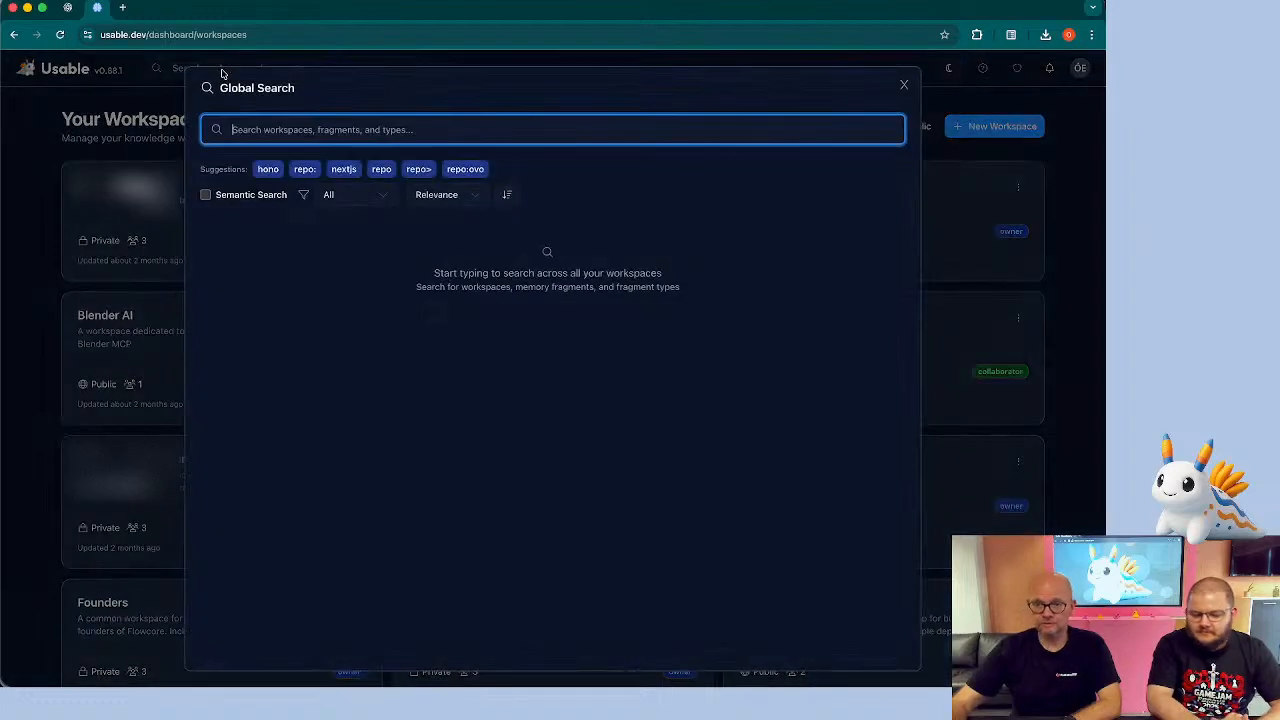
text(dvotime pro)
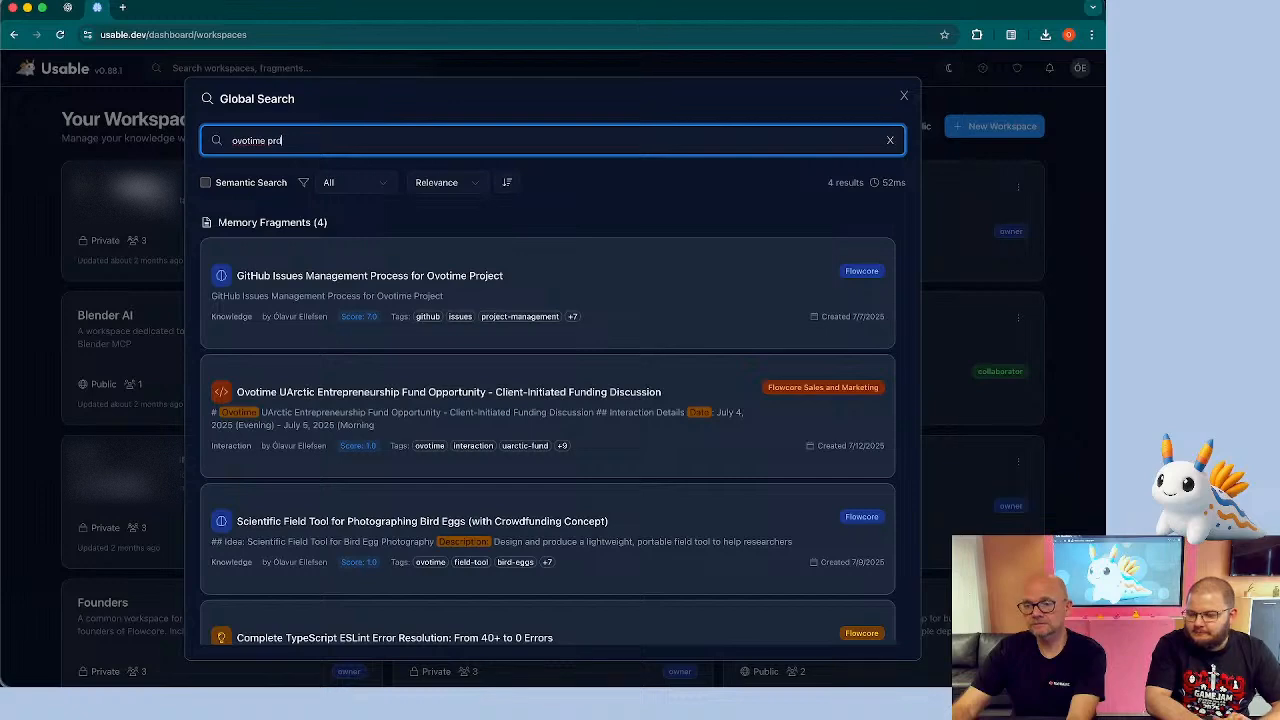
key(BackSpace)
text(d)
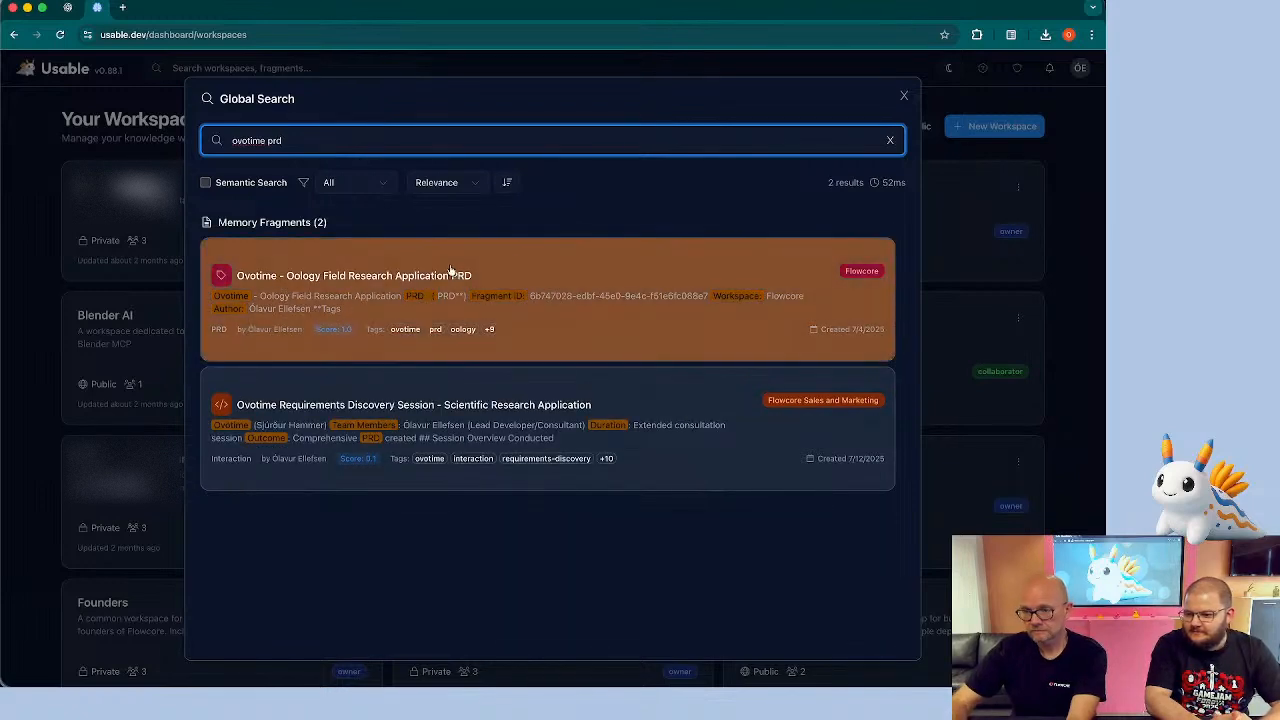
click(452, 273)
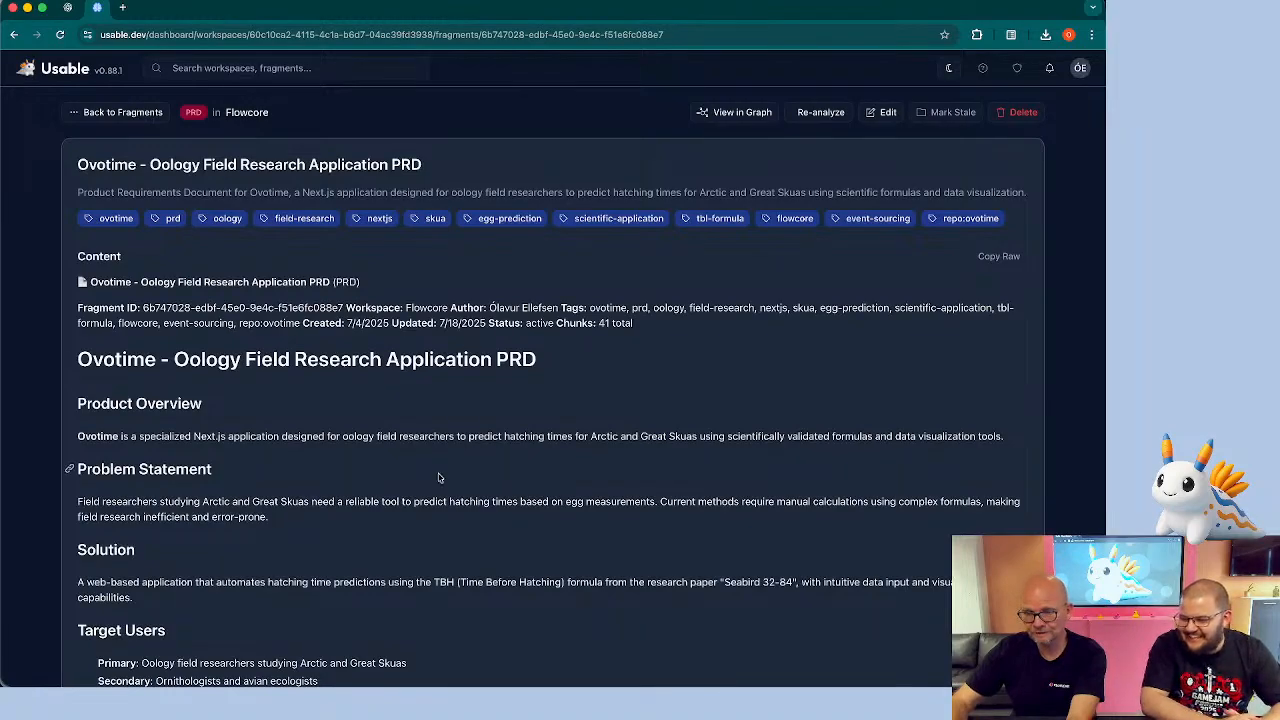
Scroll through the PRD fragment to review its implementation phases
scroll(438, 477, down, 15)
scroll(438, 477, down, 15)
scroll(438, 477, down, 15)
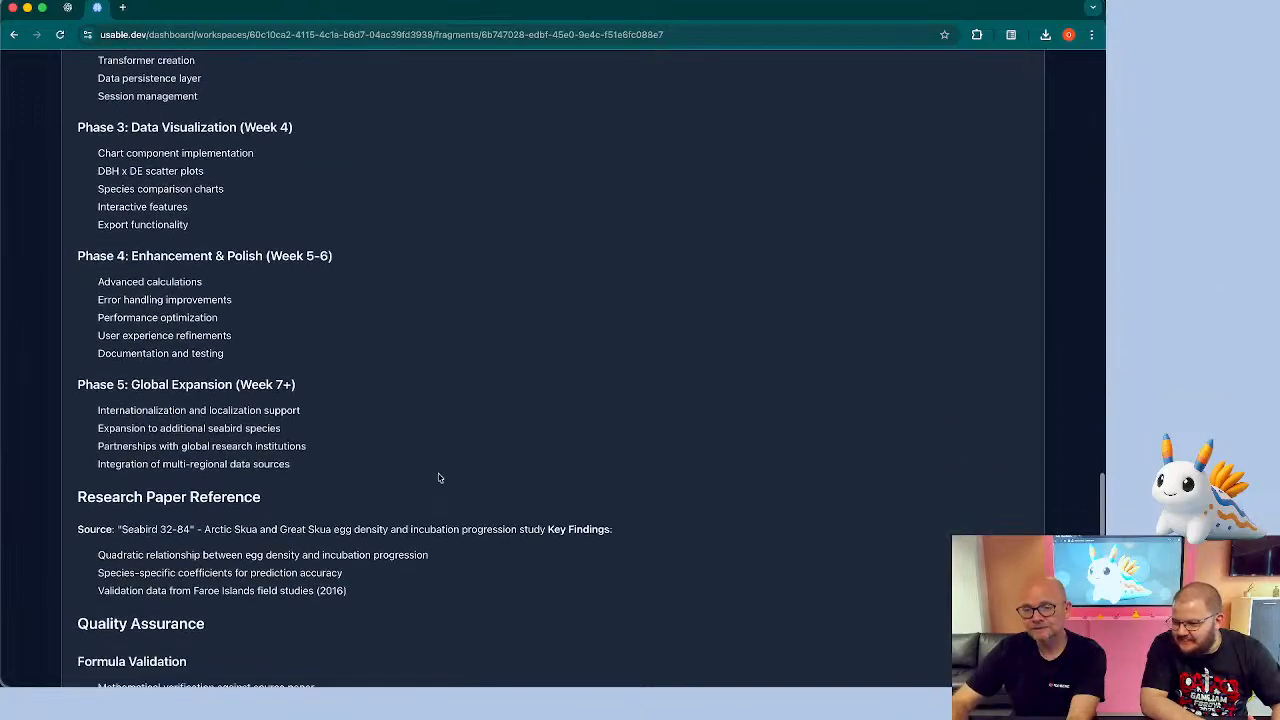